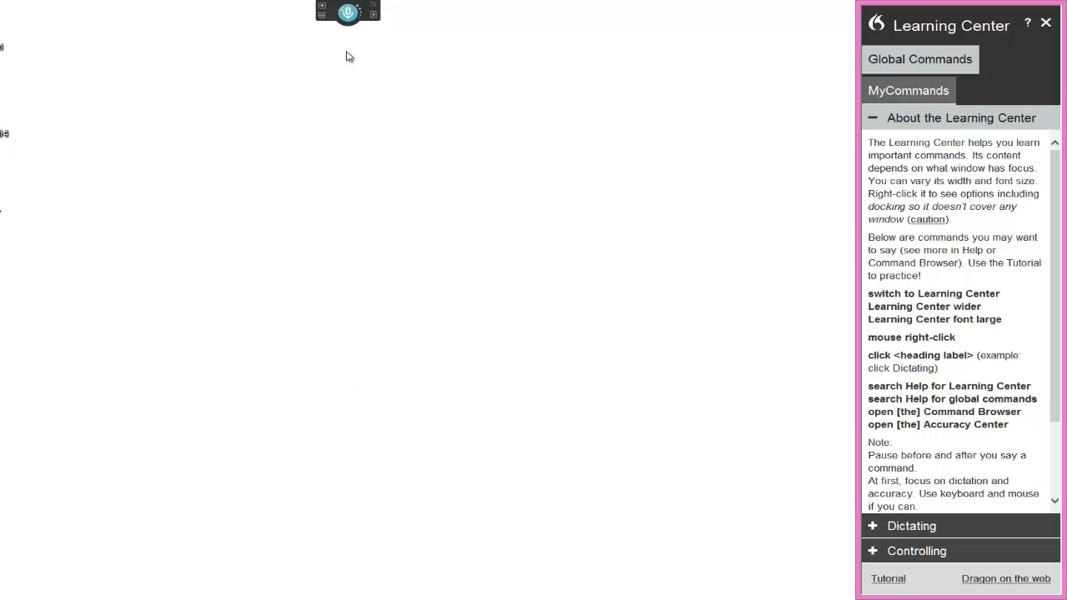
# Step: In the Dragon options, keep the microphone on but asleep when the profile opens and enable automatic saving of profile changes on closing
pyautogui.moveTo(350, 18)
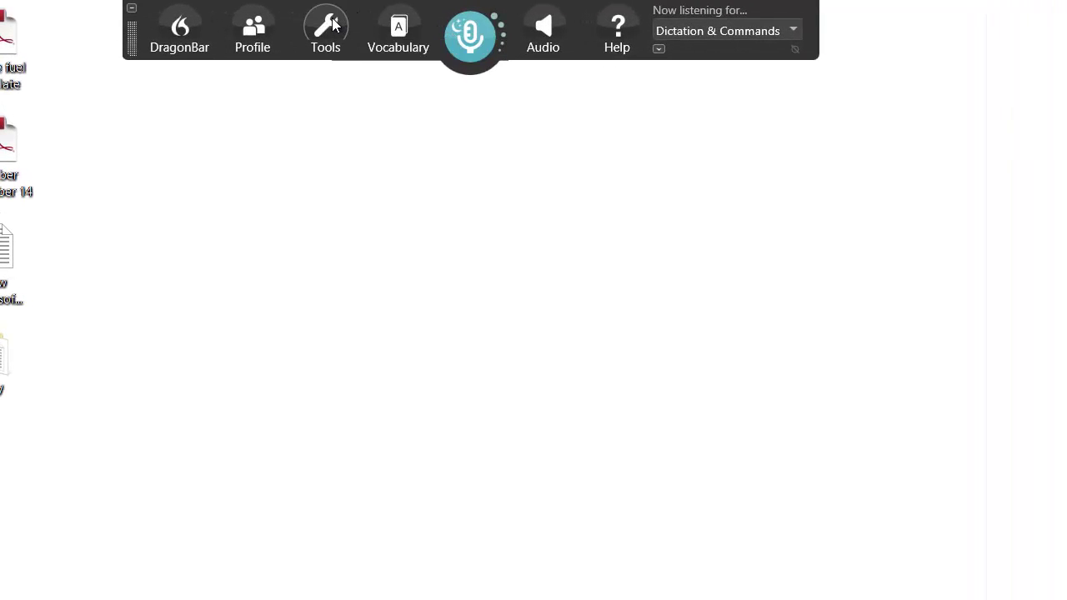
pyautogui.click(333, 25)
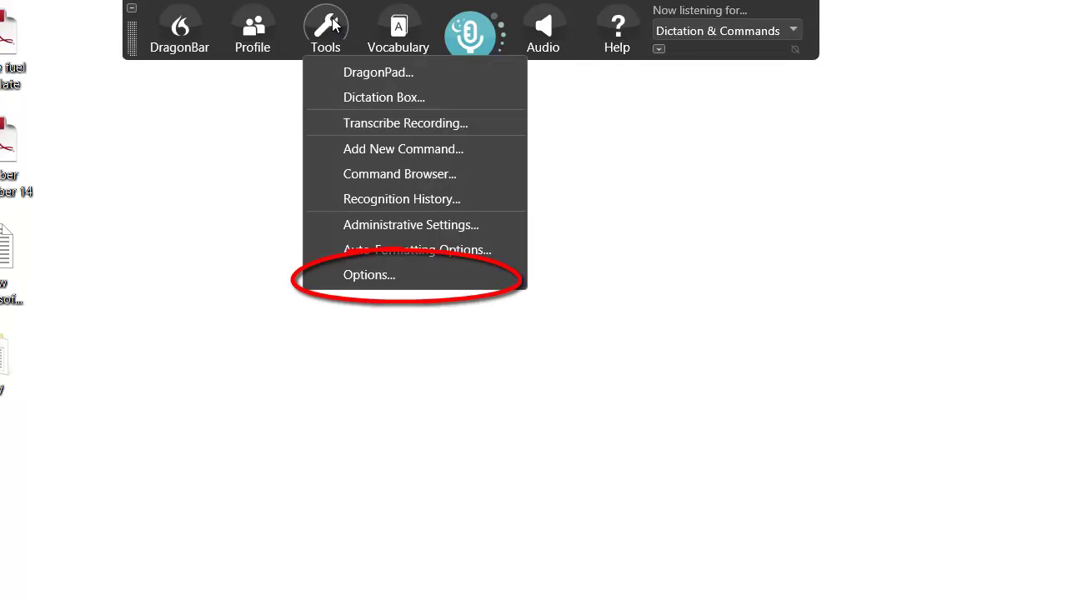
pyautogui.click(395, 276)
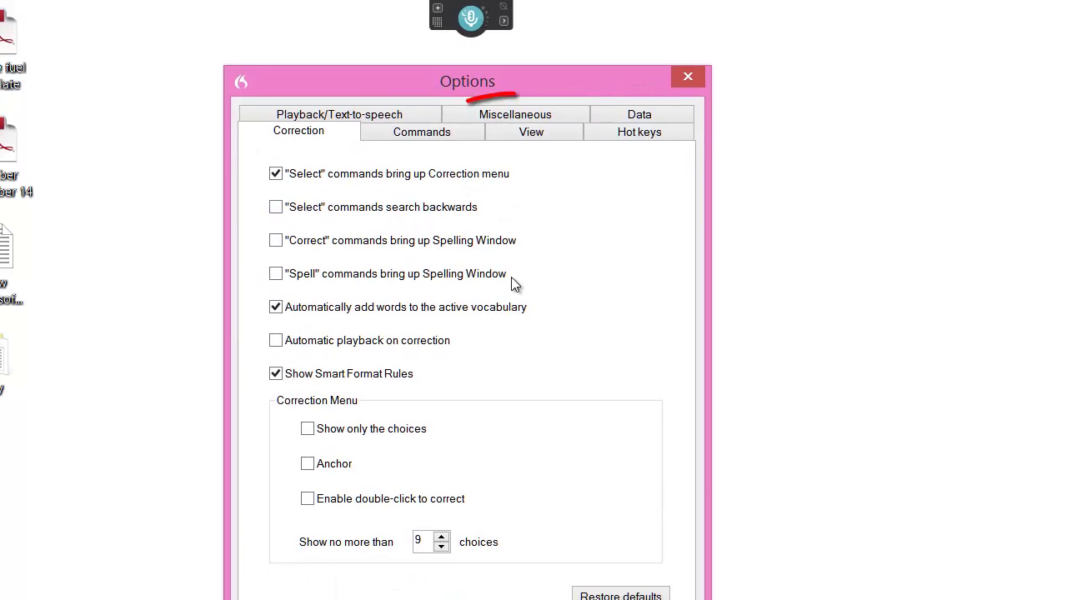
pyautogui.click(517, 119)
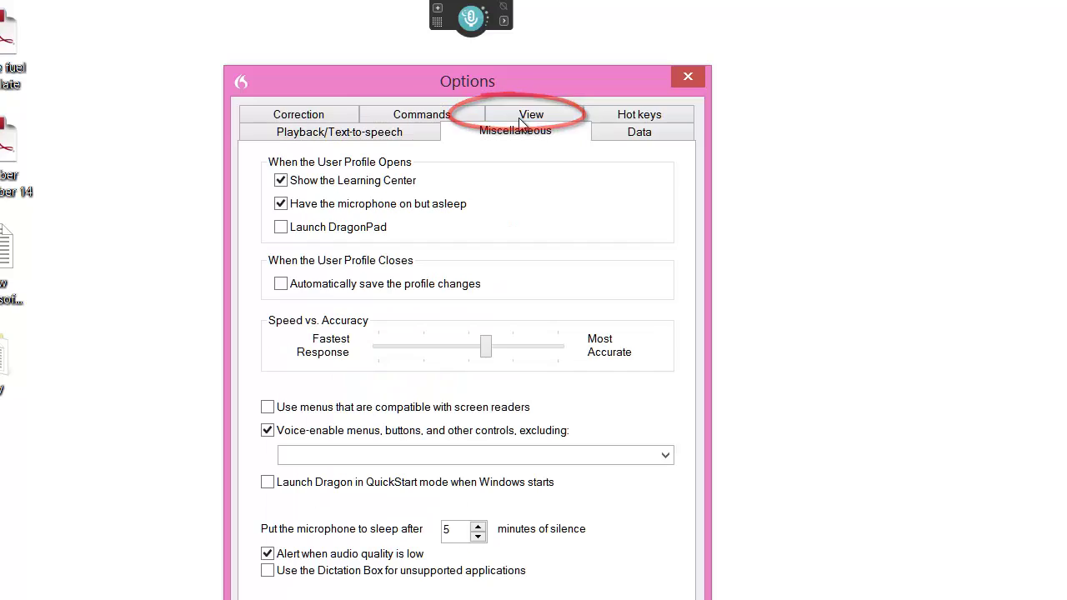
pyautogui.click(281, 204)
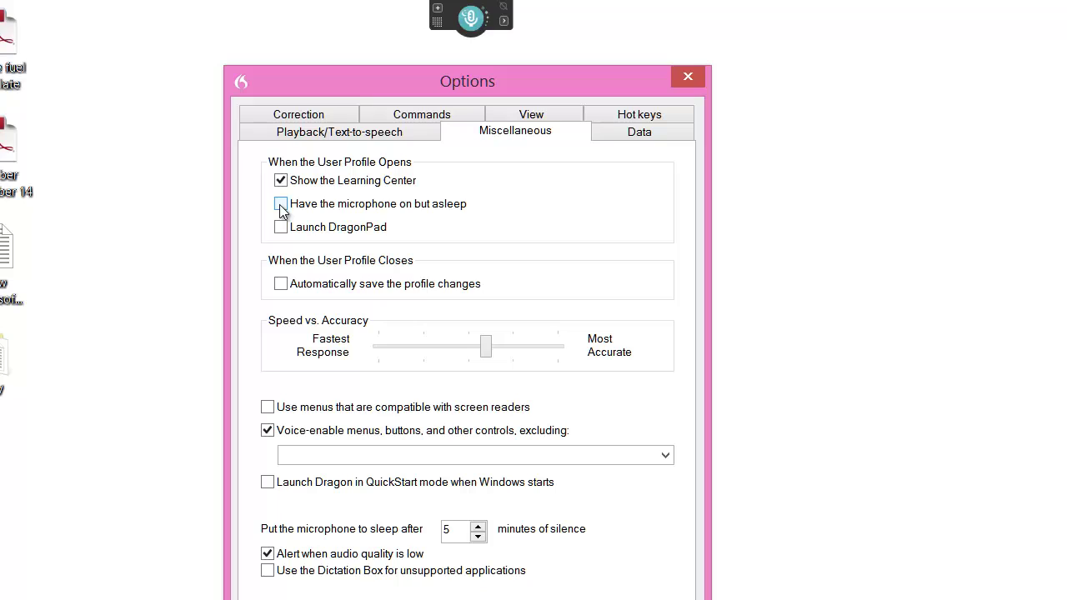
pyautogui.click(281, 205)
pyautogui.click(299, 270)
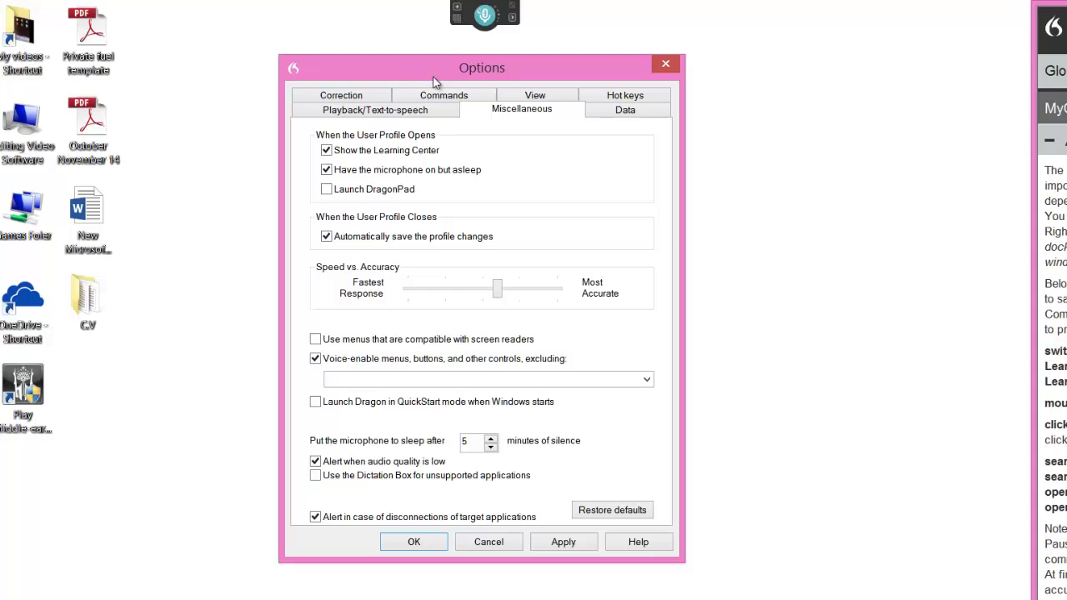
# Step: Review the command options, apply the option changes and close the Options dialog
pyautogui.click(437, 97)
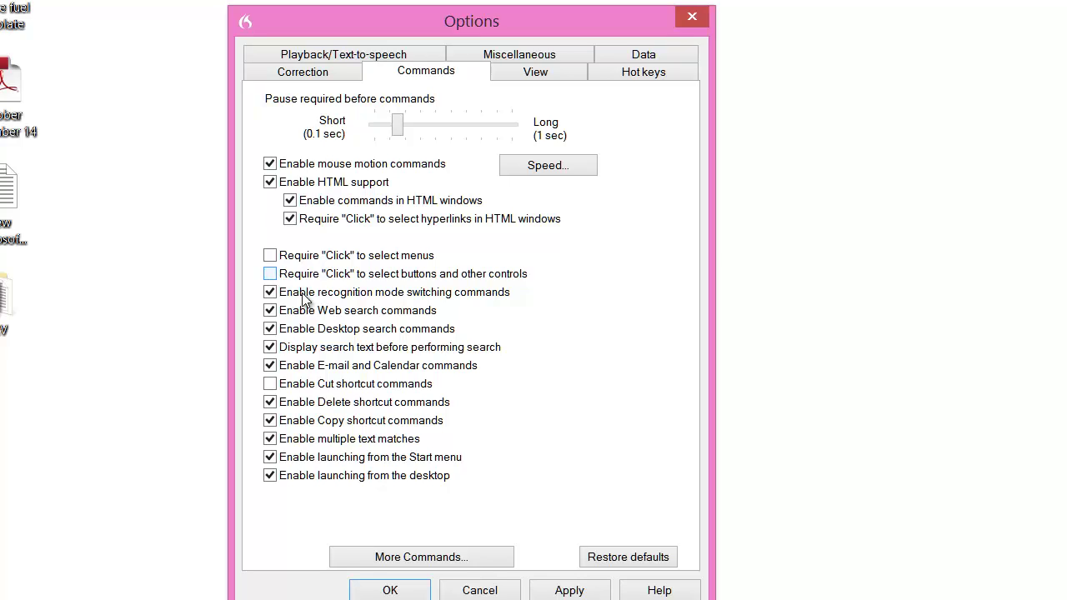
pyautogui.click(570, 590)
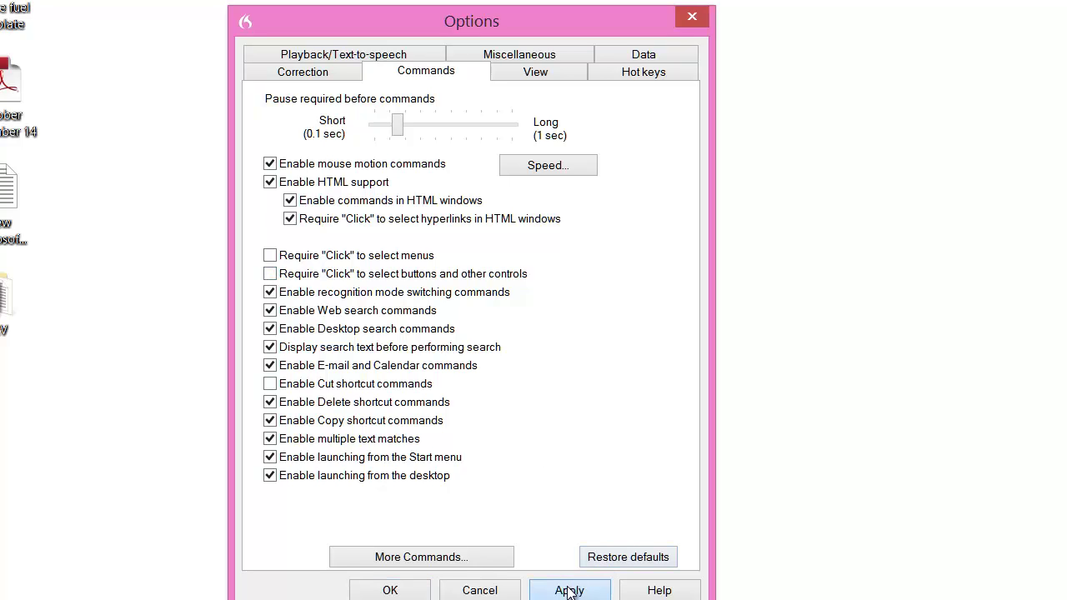
pyautogui.click(380, 591)
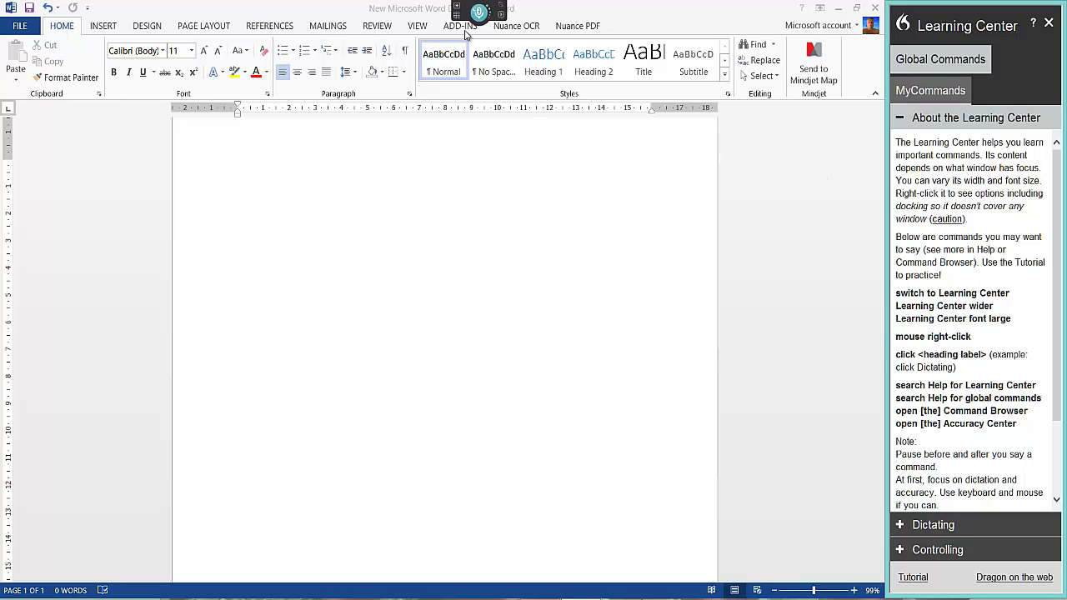
# Step: Switch to the Classic DragonBar layout and back to the New DragonBar
pyautogui.moveTo(477, 12)
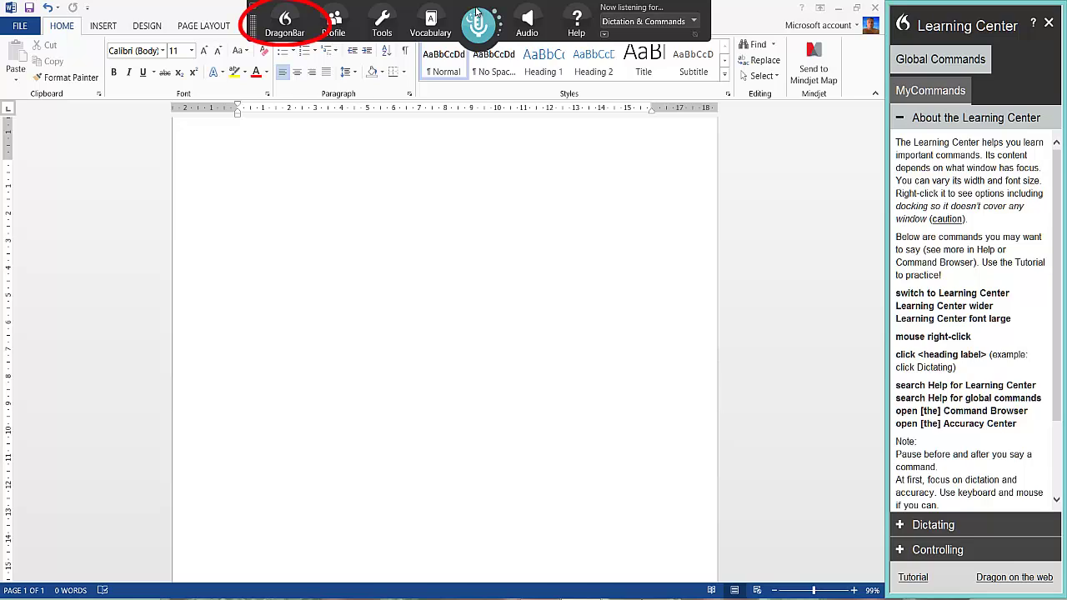
pyautogui.click(283, 18)
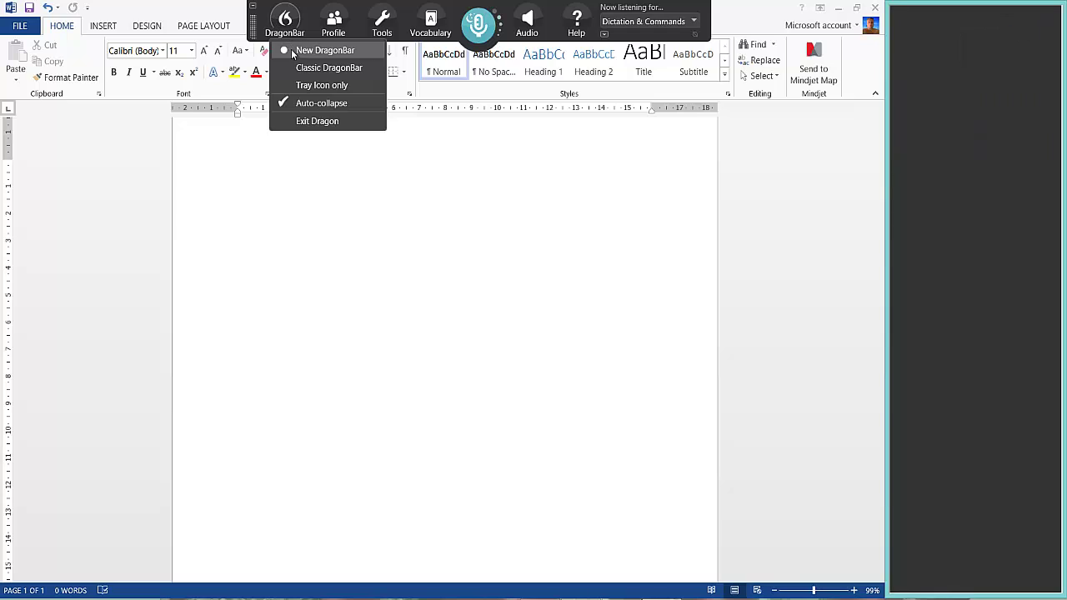
pyautogui.click(288, 69)
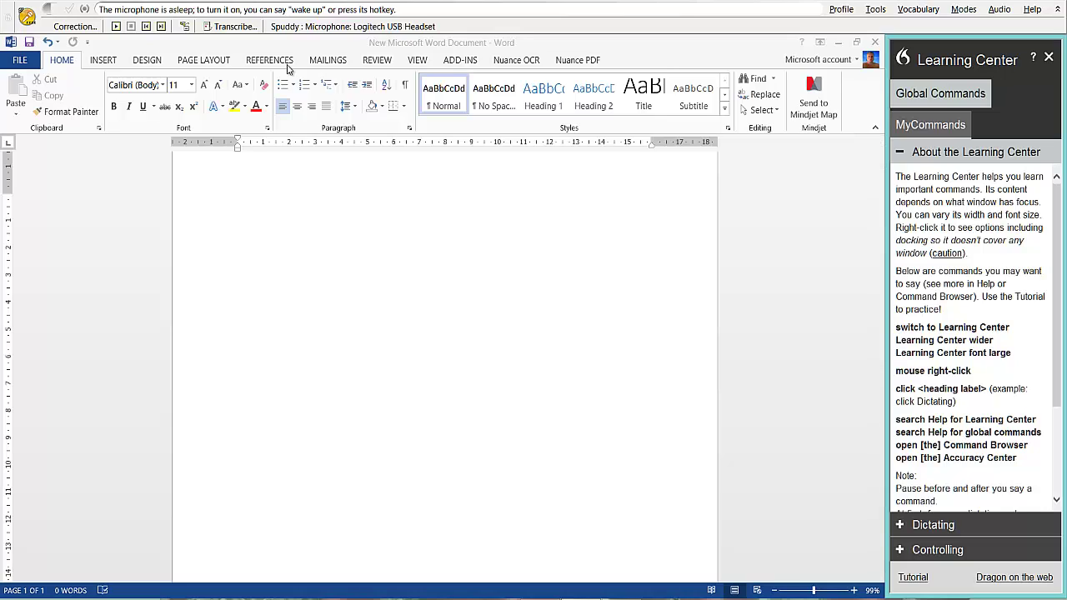
pyautogui.click(23, 16)
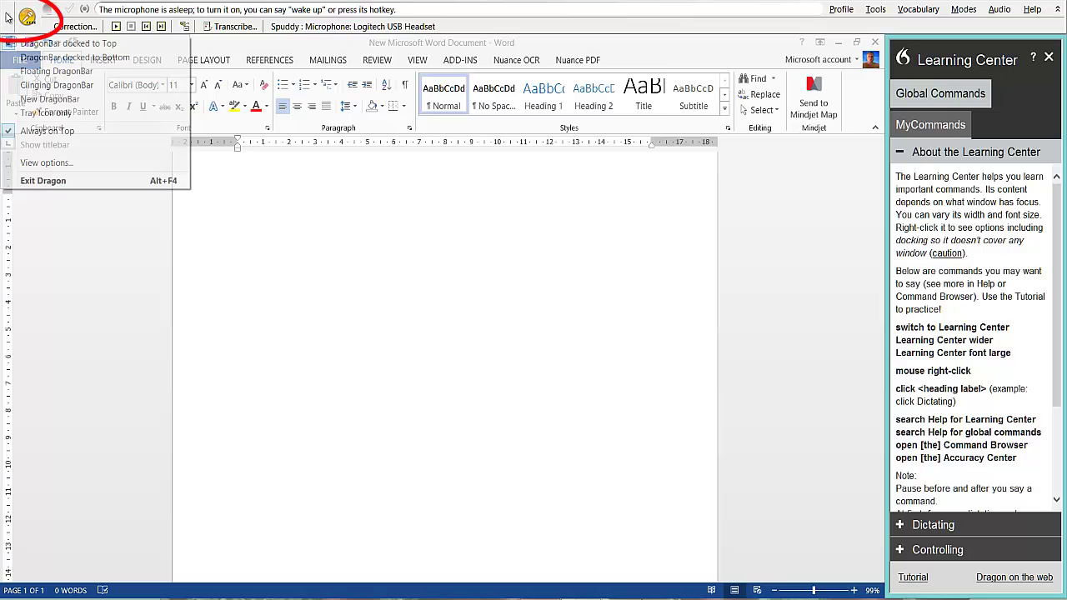
pyautogui.click(35, 98)
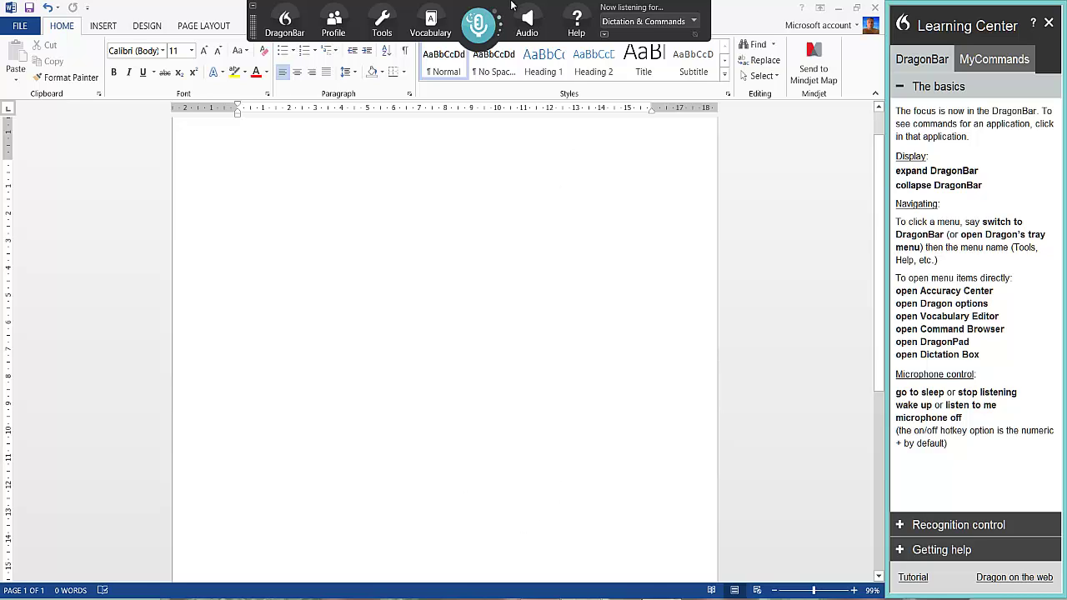
# Step: Reposition the DragonBar and place the insertion point in the blank Word document for dictation
pyautogui.moveTo(511, 4); pyautogui.dragTo(561, 25)
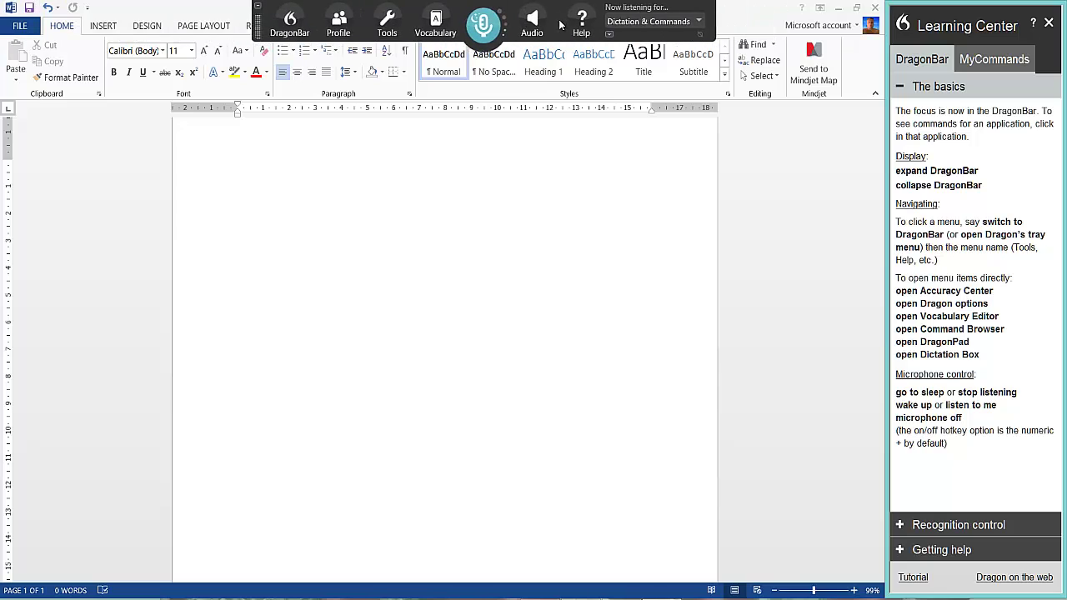
pyautogui.click(501, 229)
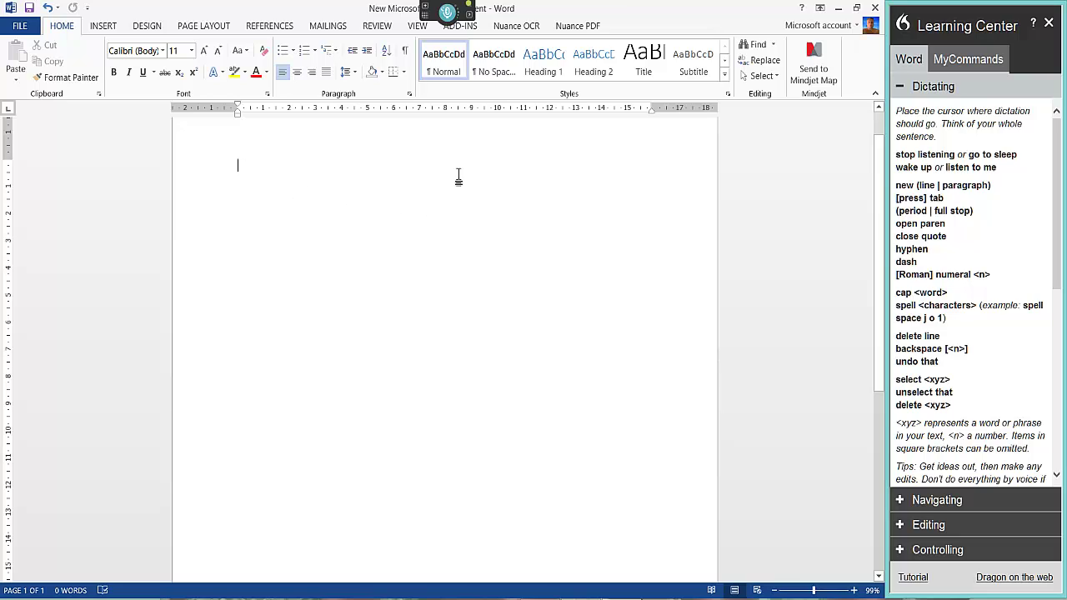
pyautogui.moveTo(446, 22)
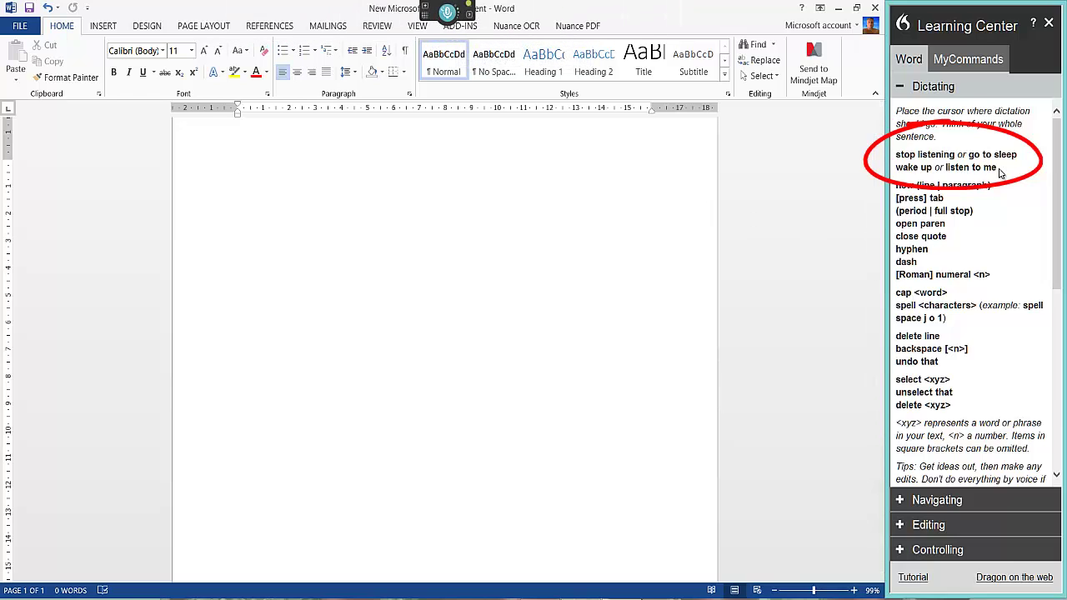
pyautogui.click(1001, 170)
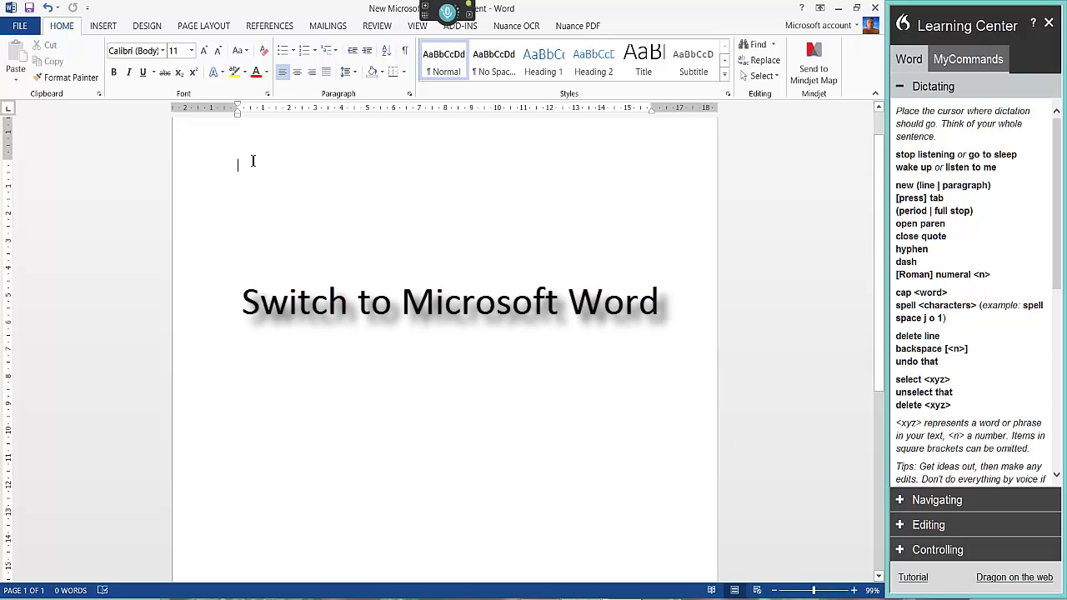
pyautogui.click(1018, 200)
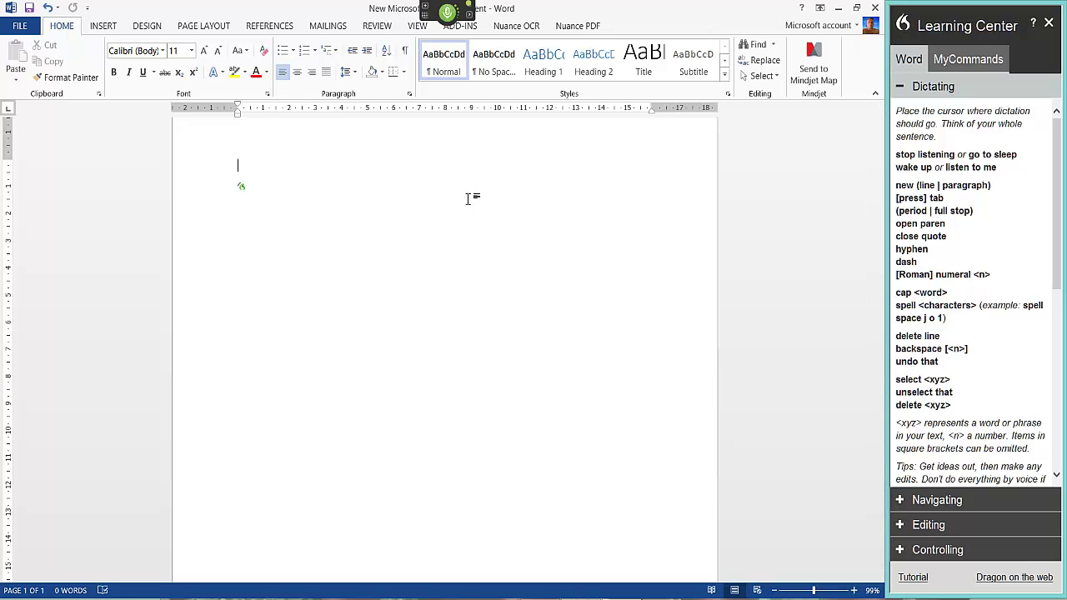
# Step: Write "More than five months elapsed before England's next match. The free one win over East Germany at Wembley in November 1970 a debuting goal for Peter Shilton,"
pyautogui.write("More than five months elapsed before England's next match.")
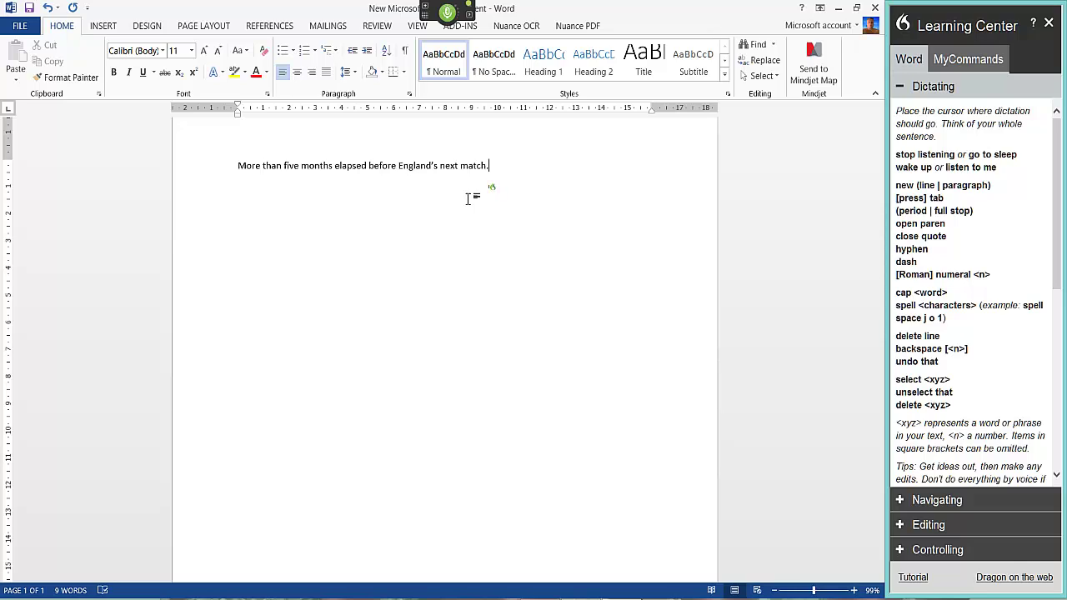
pyautogui.write('The free one win over East Germany Wembley in November 1974 a debuting goal for Peter Shilton,')
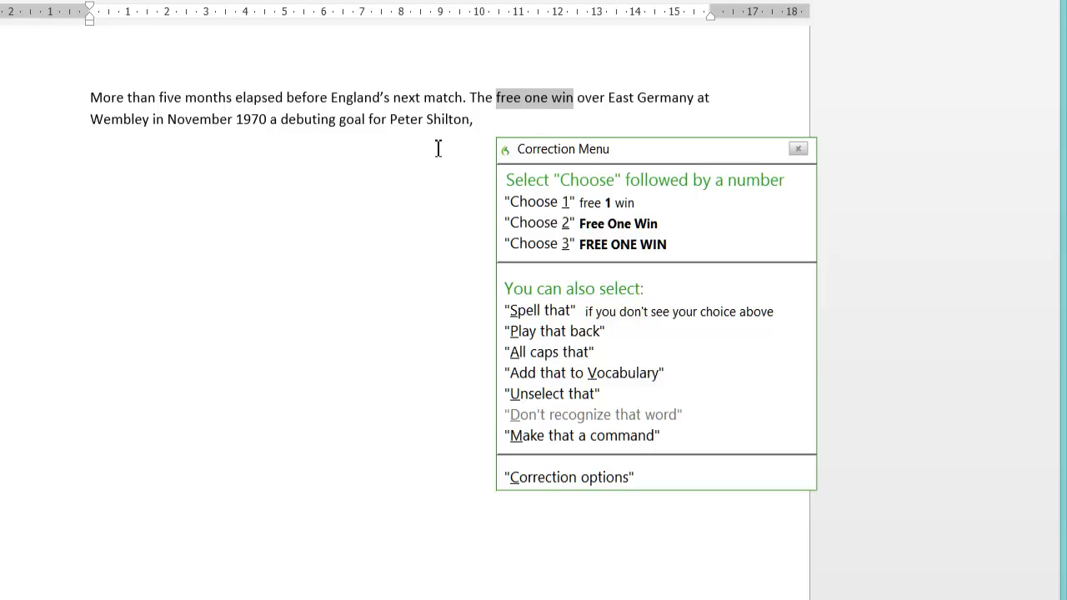
pyautogui.click(435, 148)
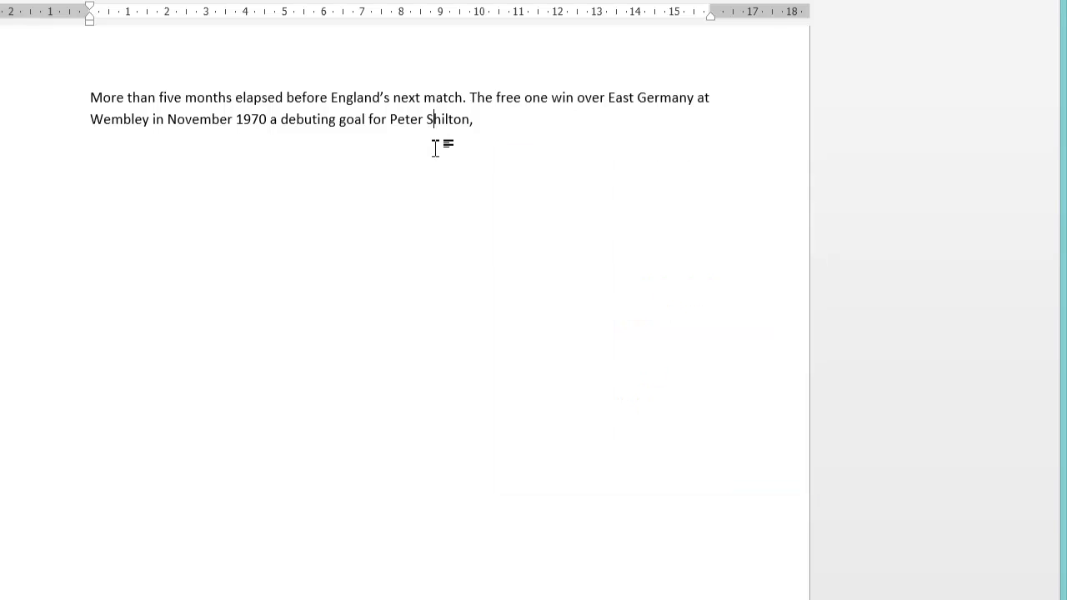
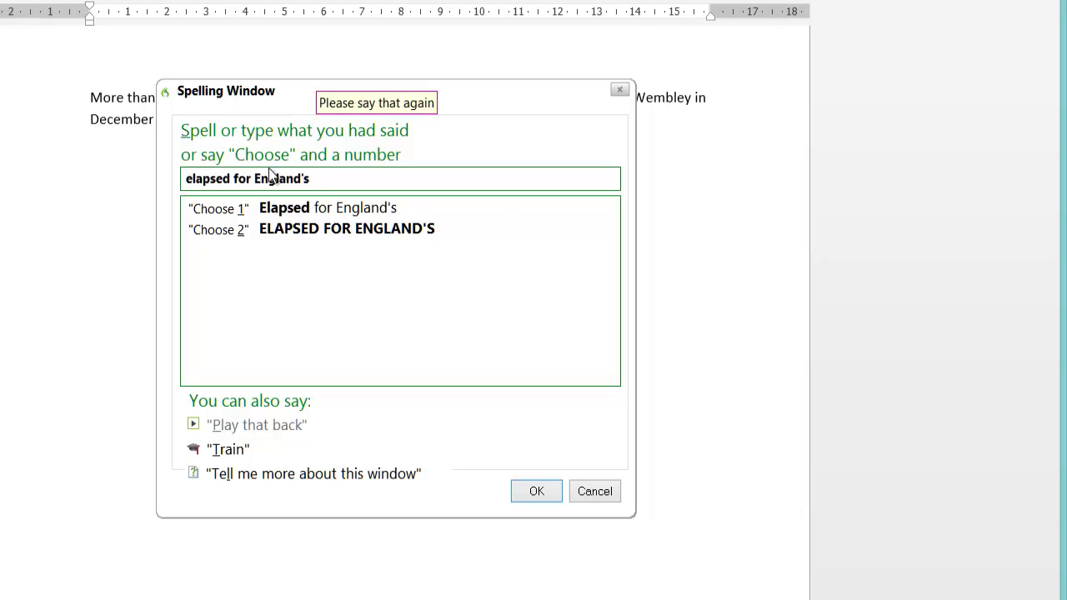
# Step: Replace "for" with "before" in the phrase "elapsed for England's" in the Spelling Window
pyautogui.press('BackSpace')
pyautogui.press('BackSpace')
pyautogui.press('BackSpace')
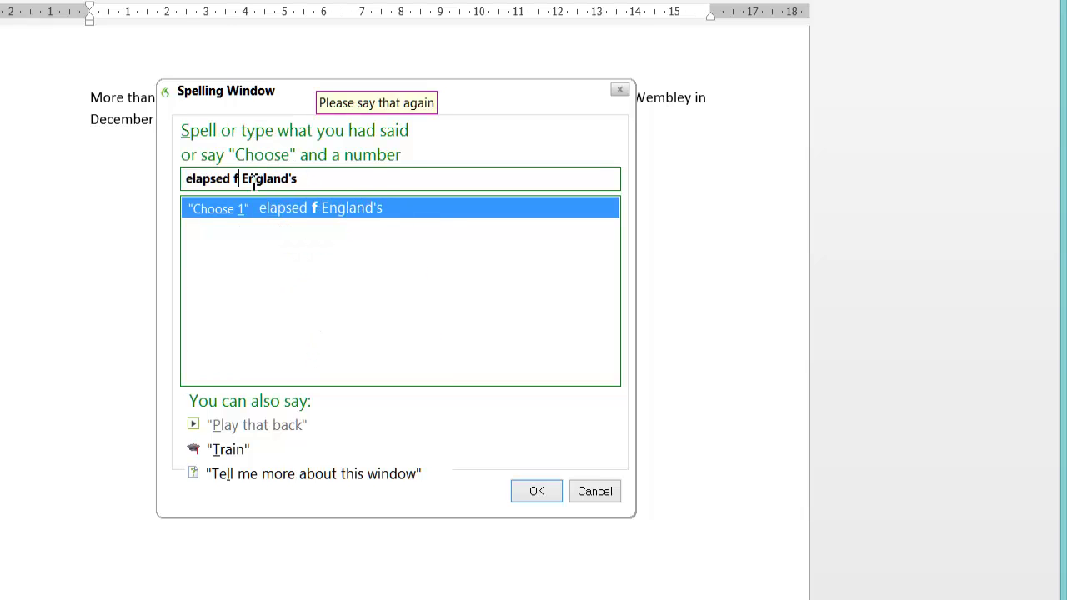
pyautogui.write('before')
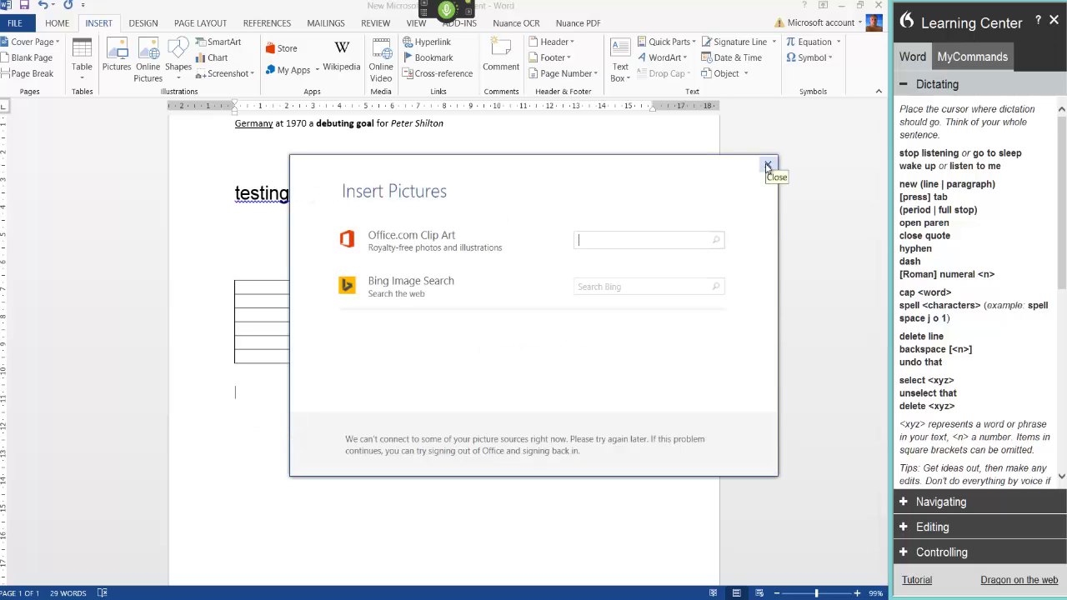
# Step: Search Office.com Clip Art for "Dogs" and browse the first rows of pictures
pyautogui.write('Dogs')
pyautogui.press('Return')
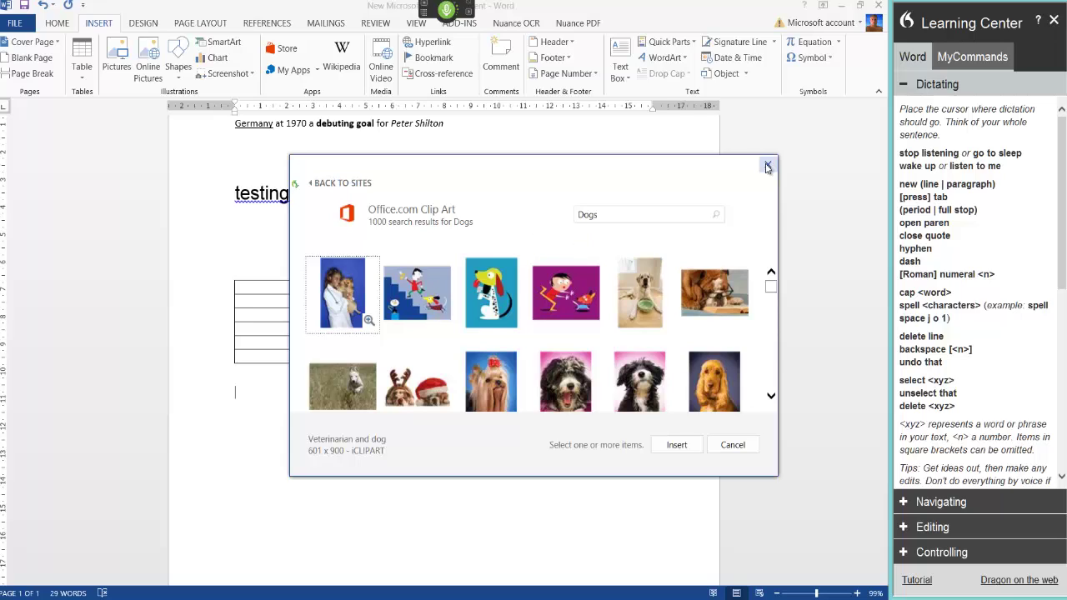
pyautogui.press('Down')
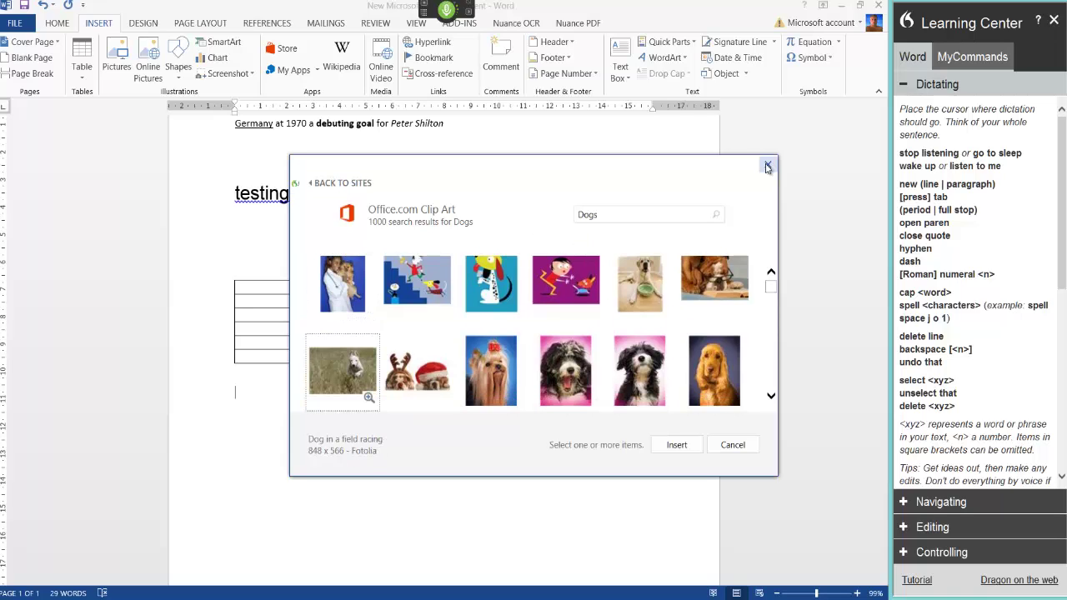
pyautogui.scroll(-1, 768, 167)
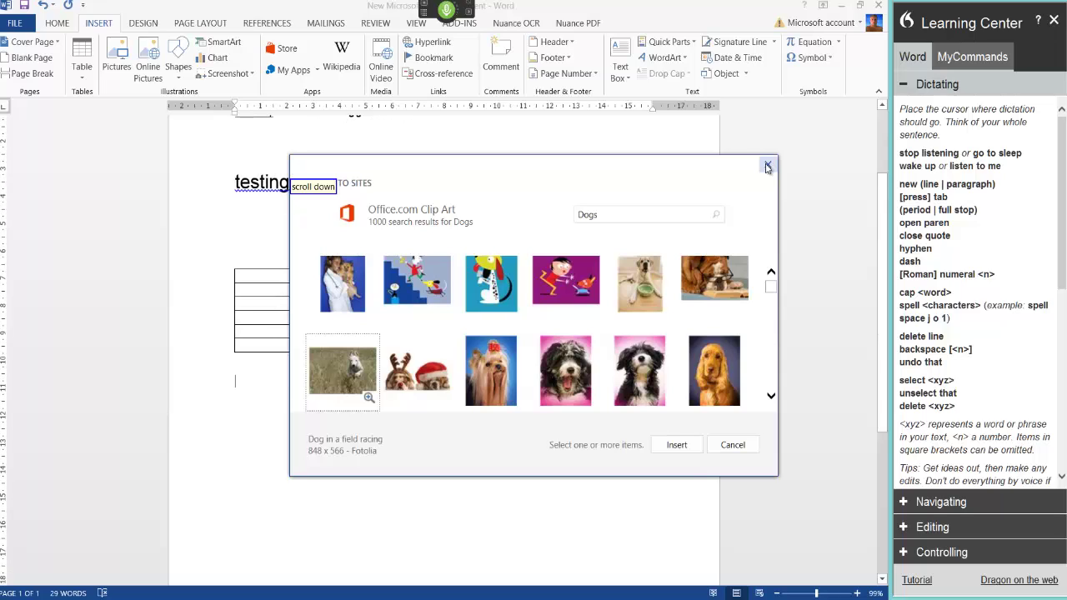
pyautogui.scroll(1, 768, 168)
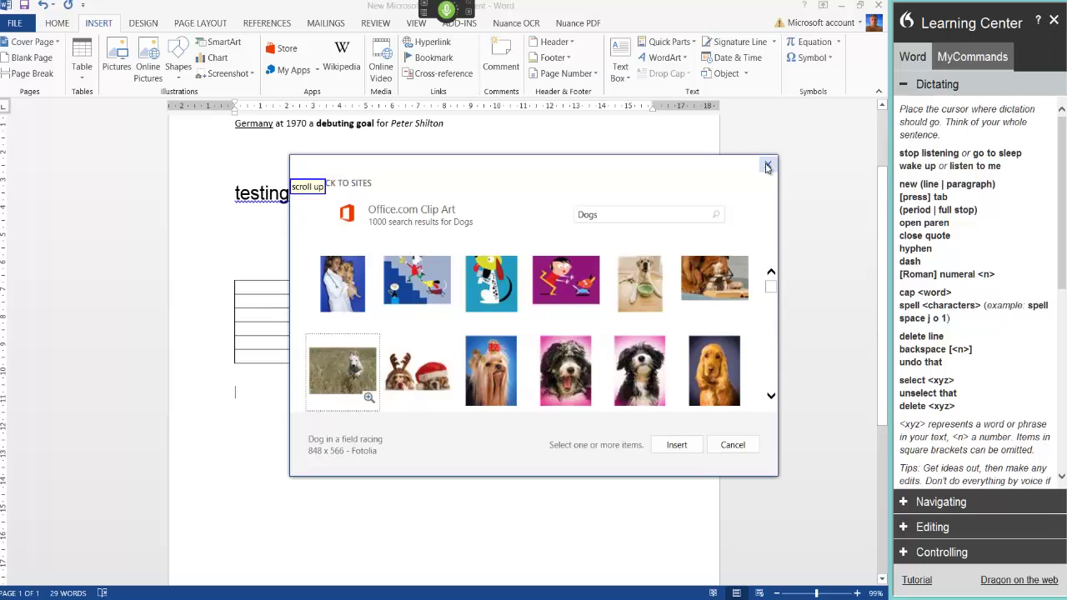
pyautogui.press('pagedown')
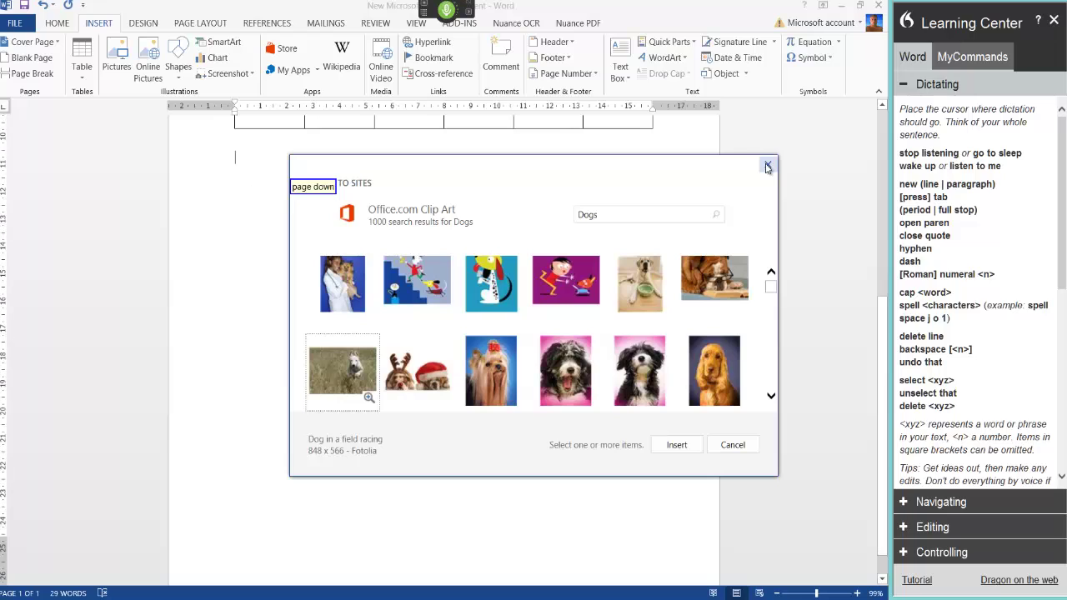
pyautogui.press('pageup')
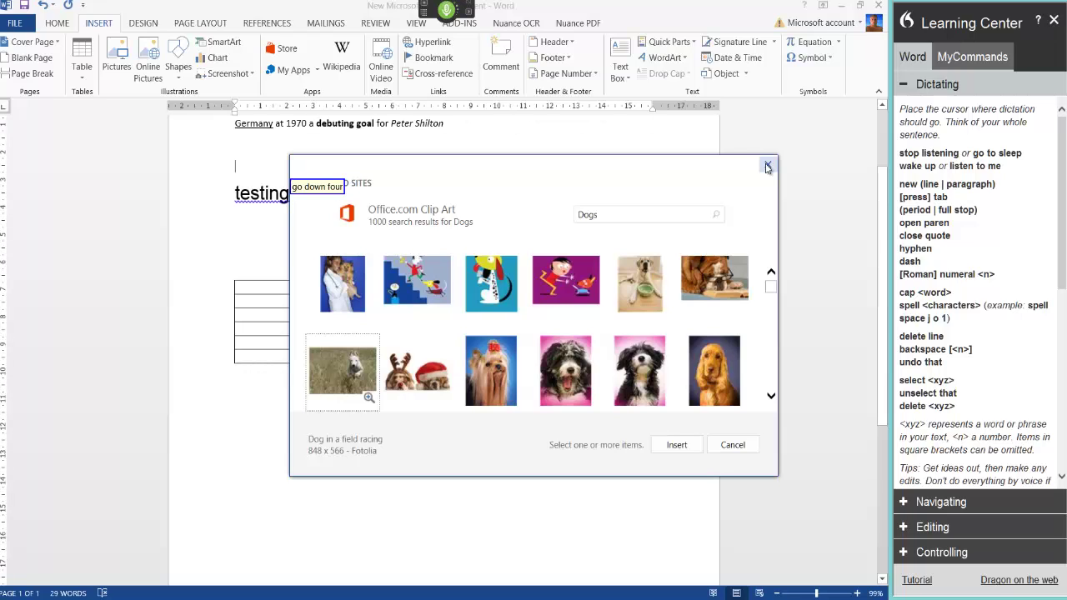
# Step: Choose the clip art picture of a dog and a cat sitting together on a blanket
pyautogui.press('Down')
pyautogui.press('Down')
pyautogui.press('Down')
pyautogui.press('Down')
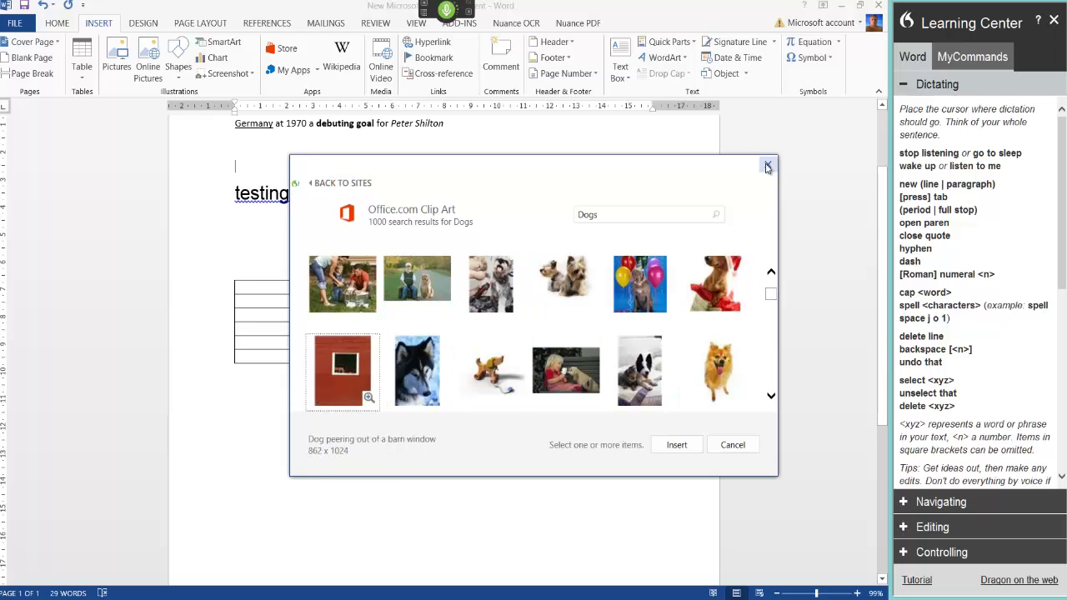
pyautogui.press('Right')
pyautogui.press('Right')
pyautogui.press('Right')
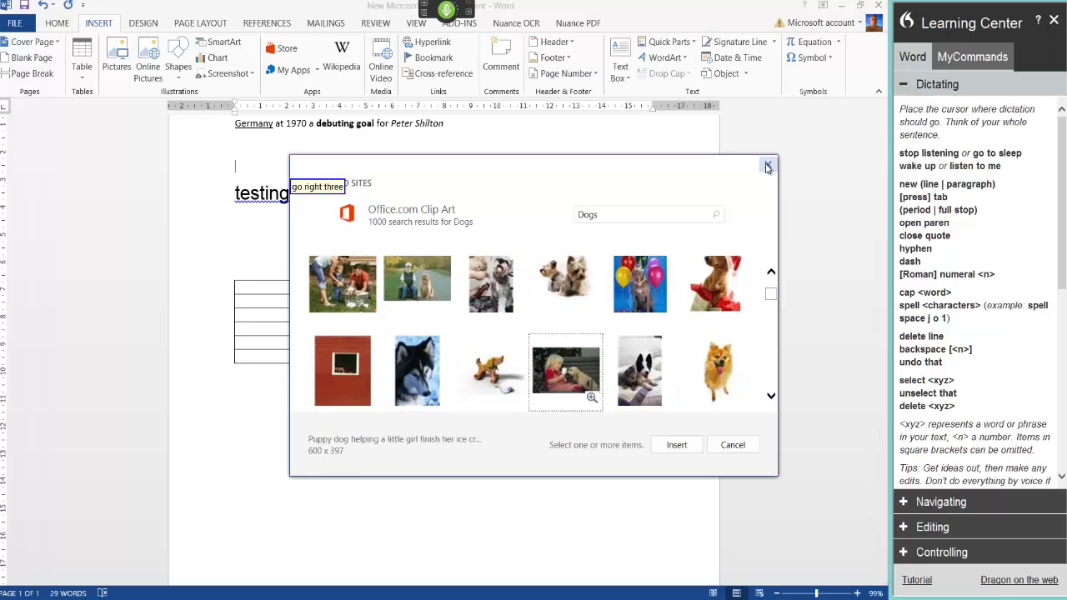
pyautogui.press('Right')
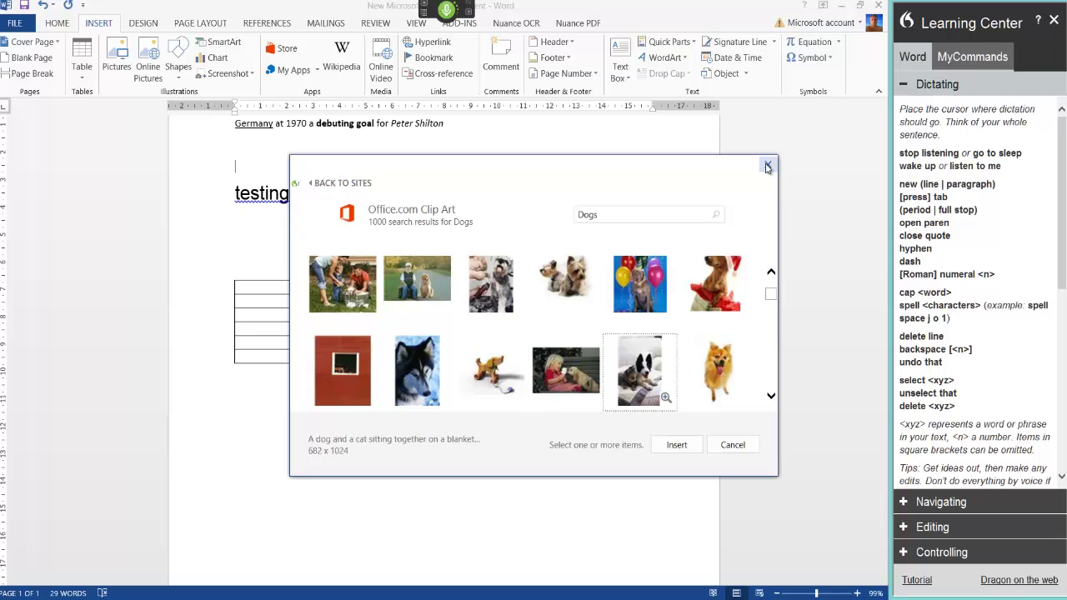
pyautogui.press('Return')
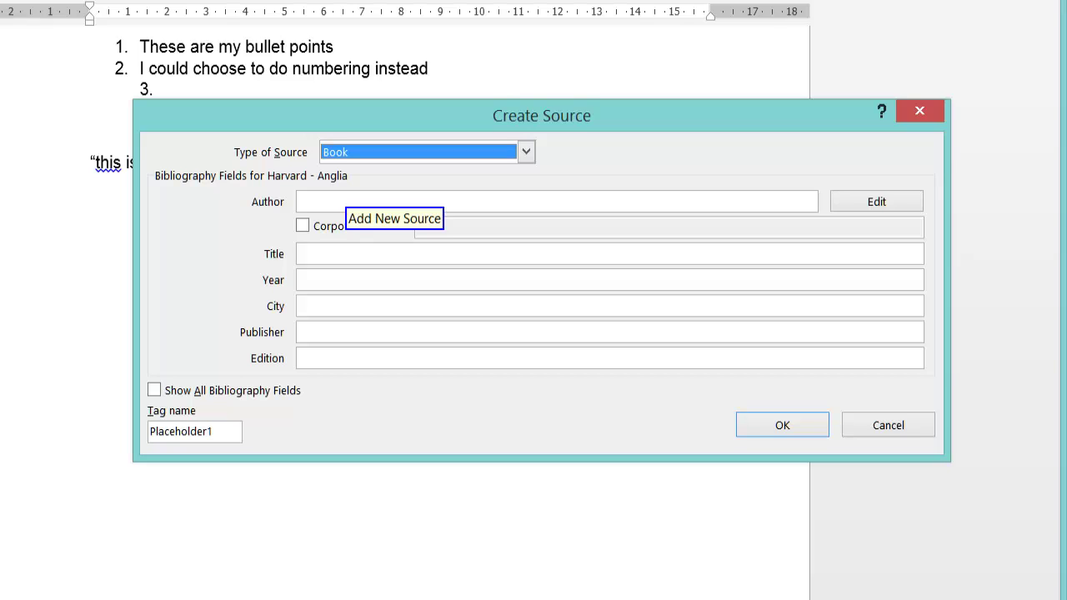
# Step: Preview the fields of the Journal Article source type and settle on Book as the type of source
pyautogui.hotkey('alt', 'Down')
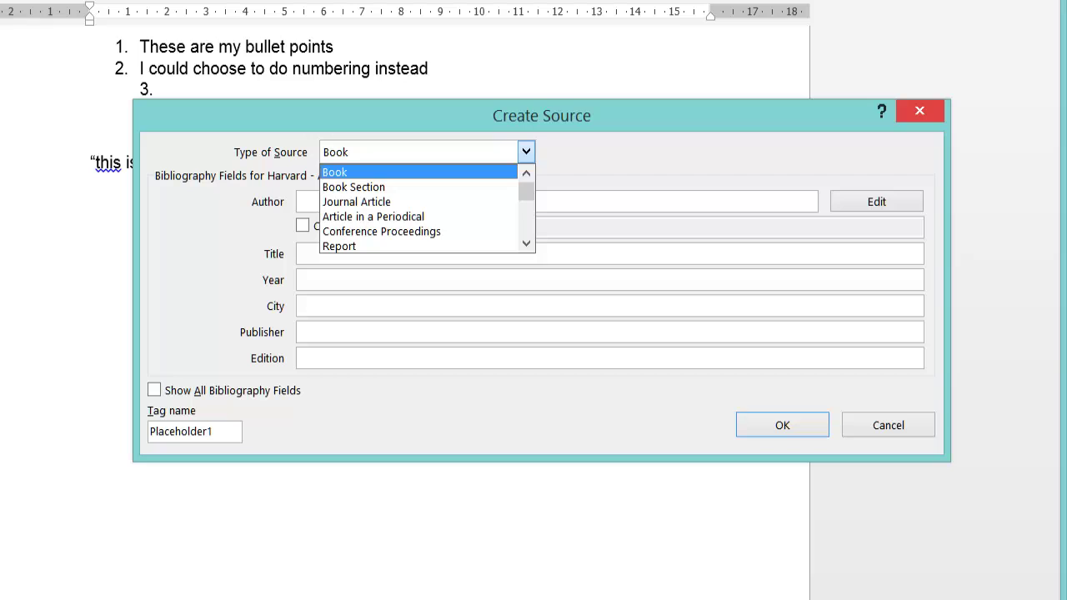
pyautogui.press('Down')
pyautogui.press('Down')
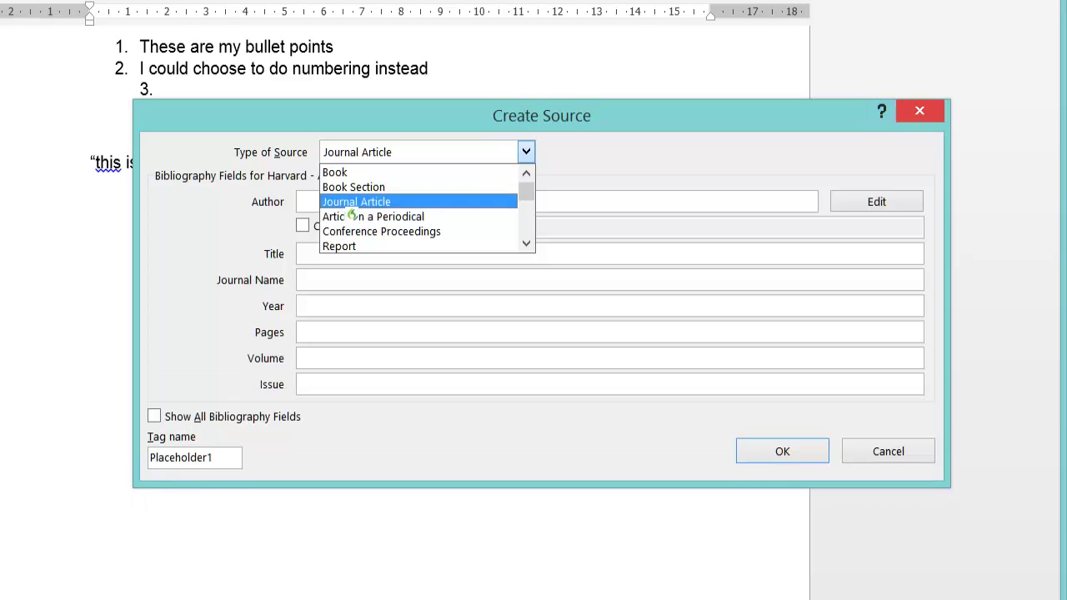
pyautogui.press('Up')
pyautogui.press('Up')
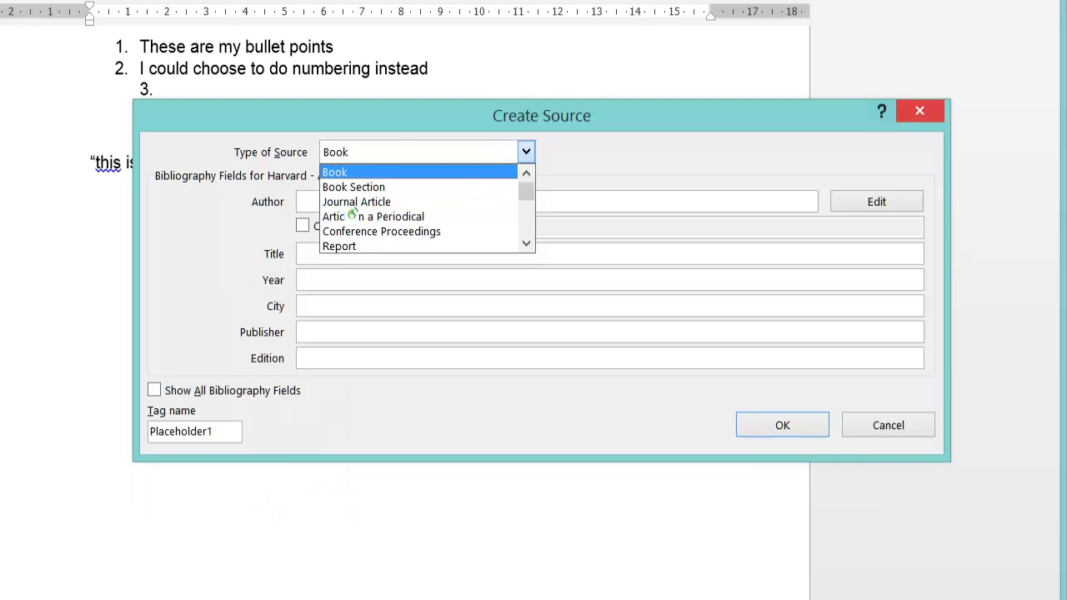
pyautogui.press('Return')
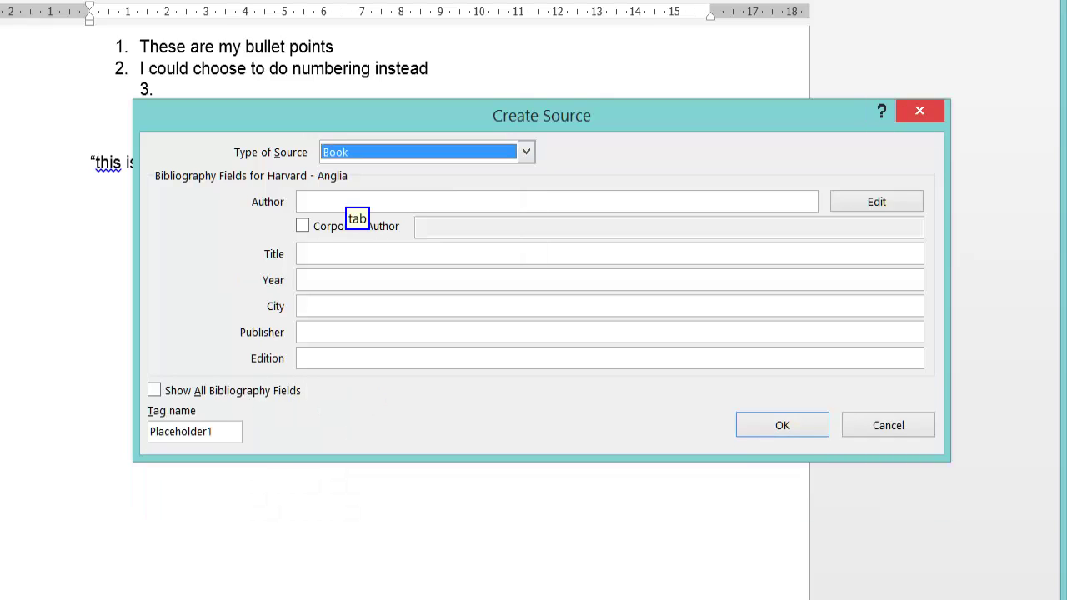
# Step: Add the book author's last and first name to the source through the author name editor
pyautogui.press('Tab')
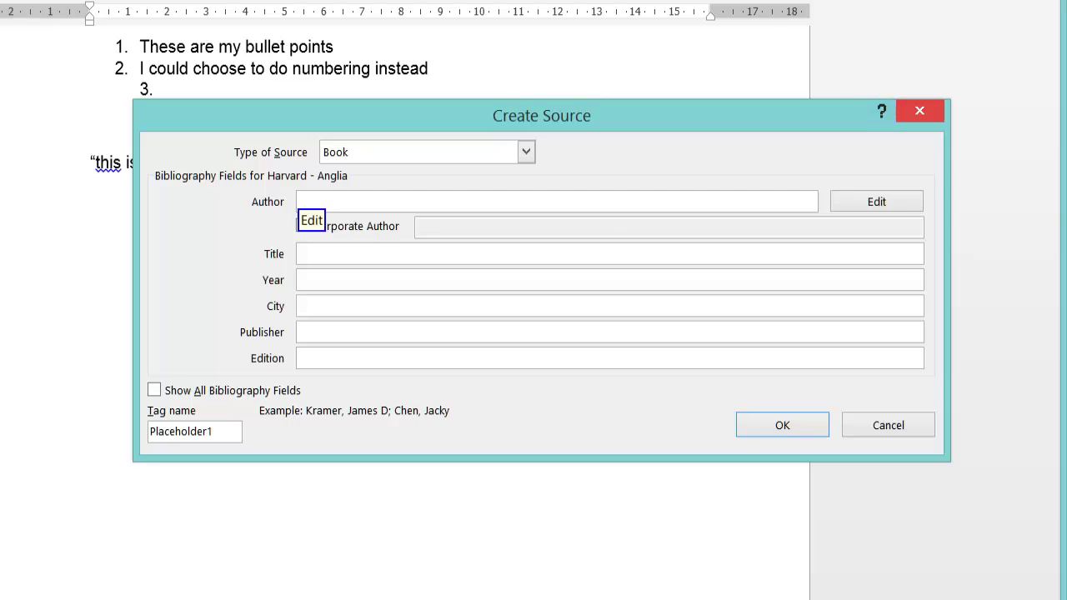
pyautogui.click(877, 202)
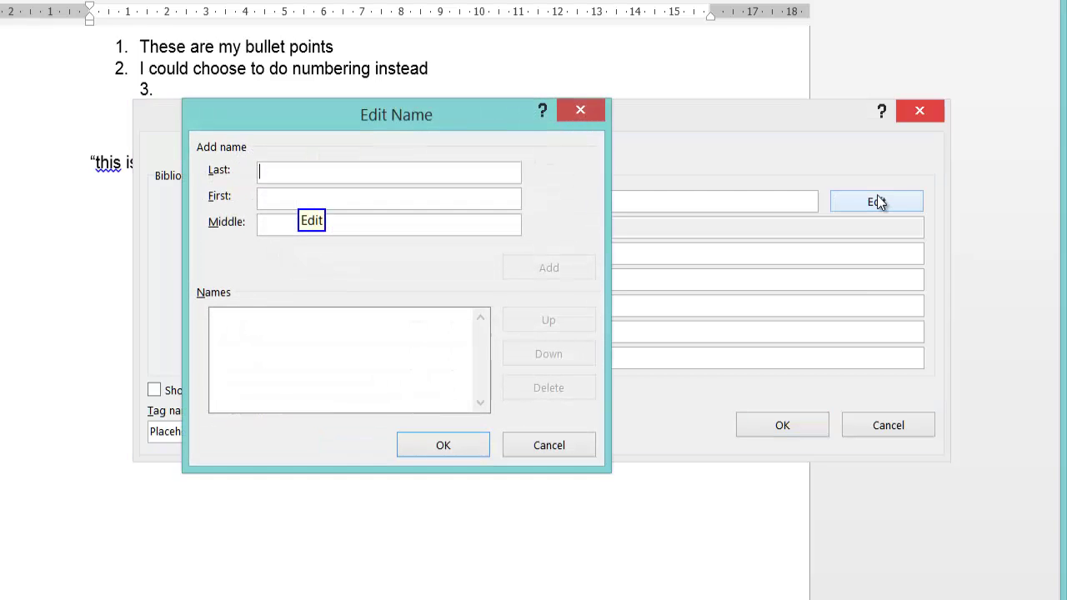
pyautogui.write('archer')
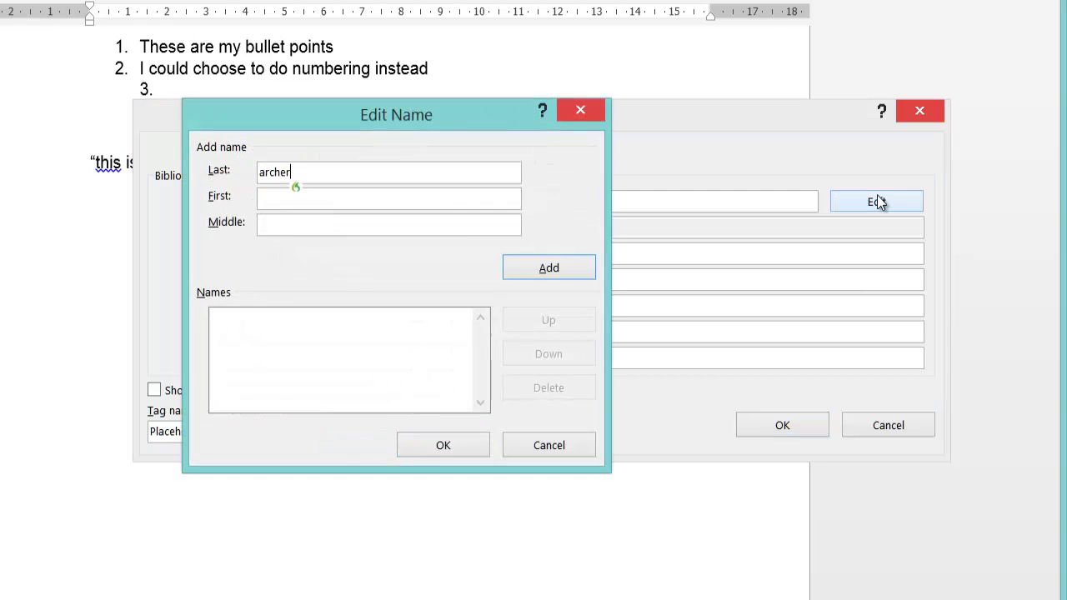
pyautogui.press('Tab')
pyautogui.write('Stephen')
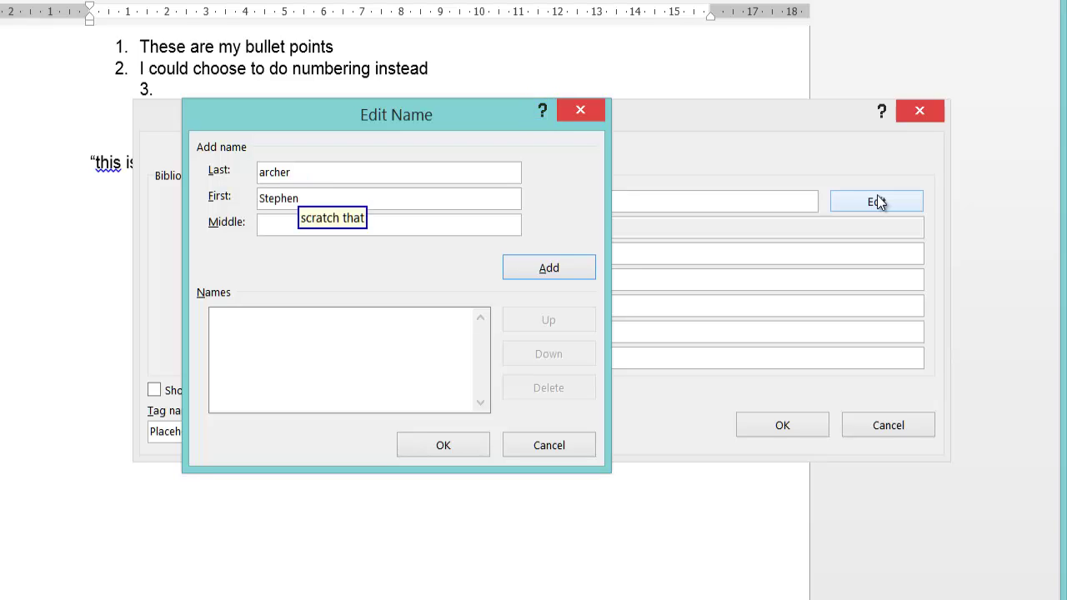
pyautogui.click(550, 268)
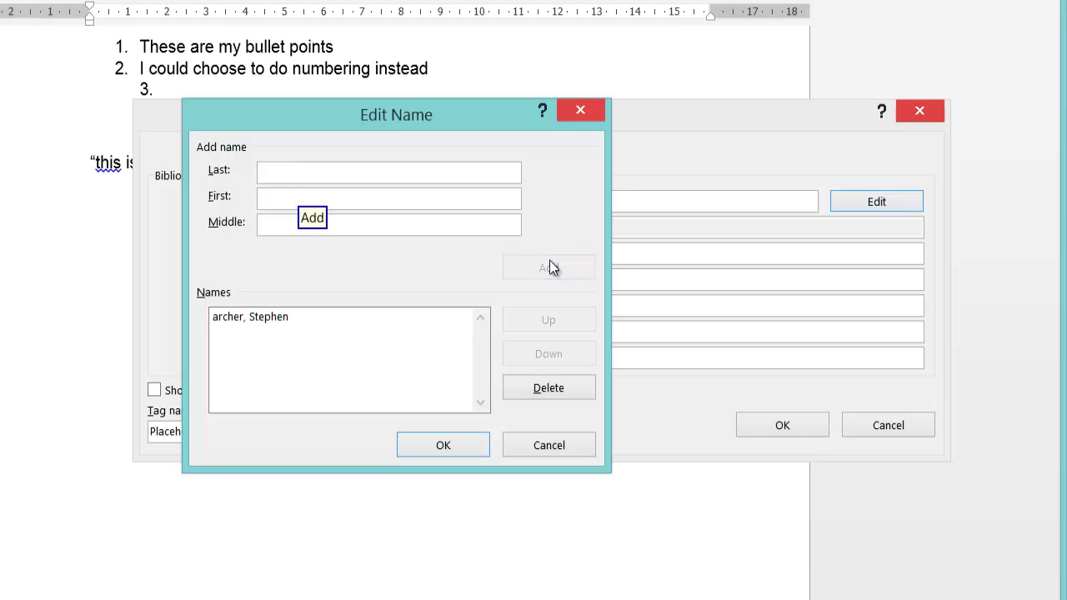
pyautogui.click(442, 445)
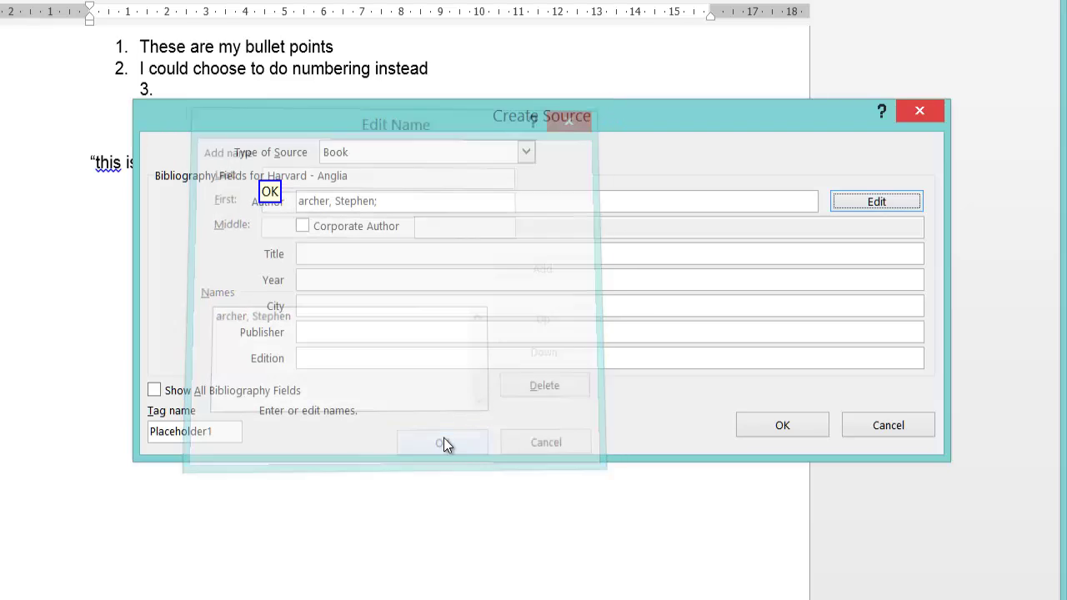
# Step: Give the book source the title "The Pros and Cons" in title case and the year 1972
pyautogui.press('Tab')
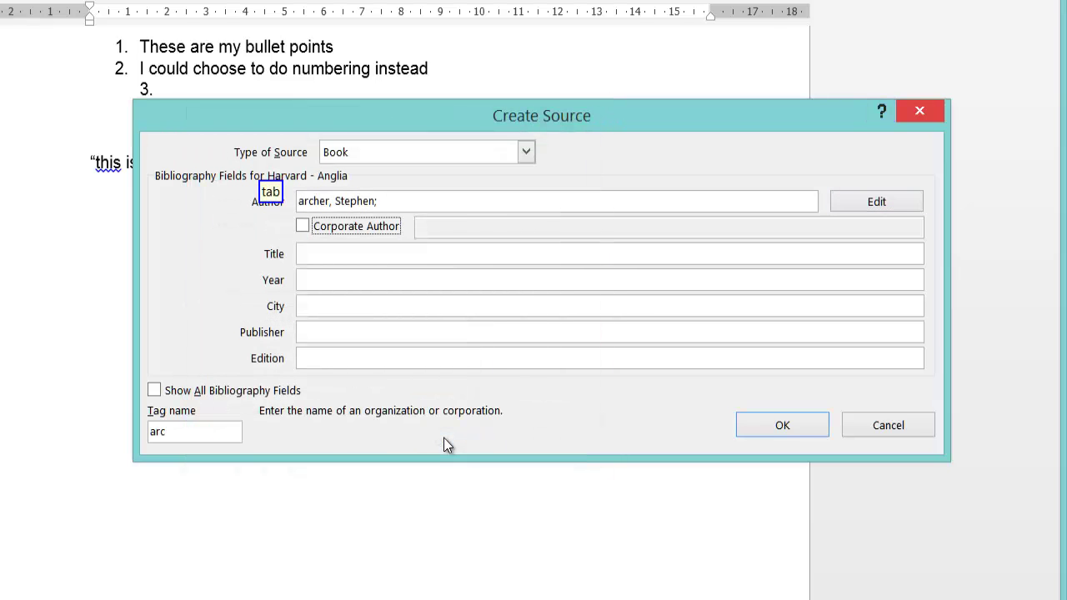
pyautogui.press('Tab')
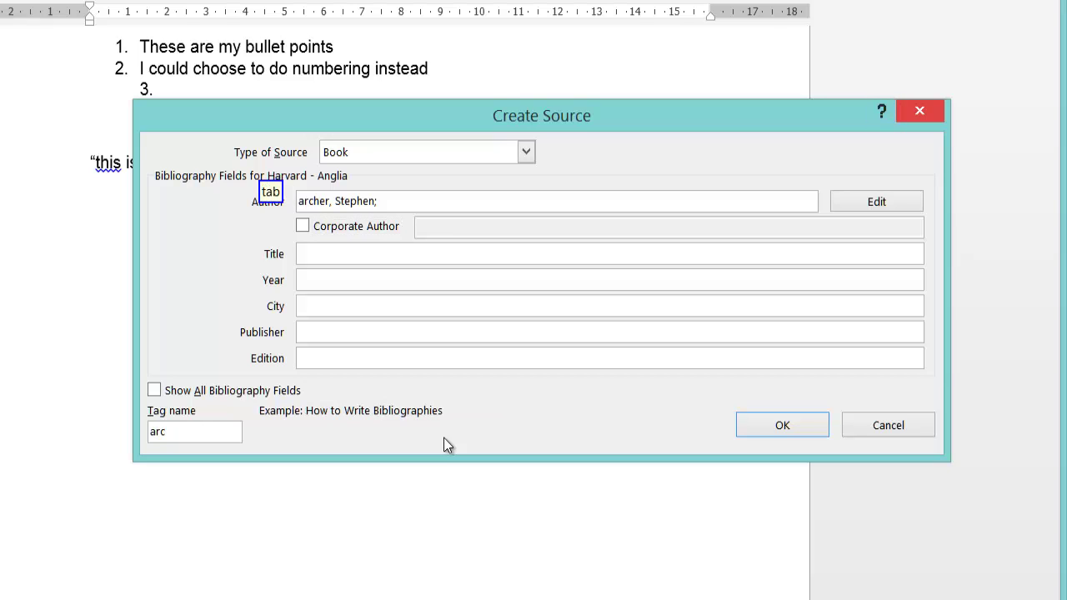
pyautogui.write('the pros and cons')
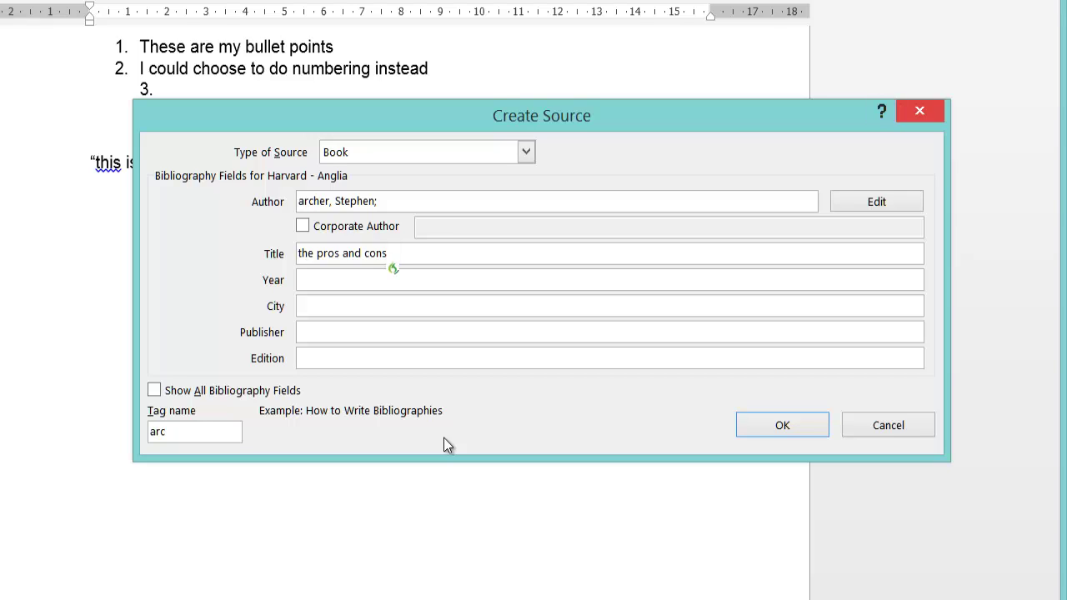
pyautogui.write('The Pros and Cons')
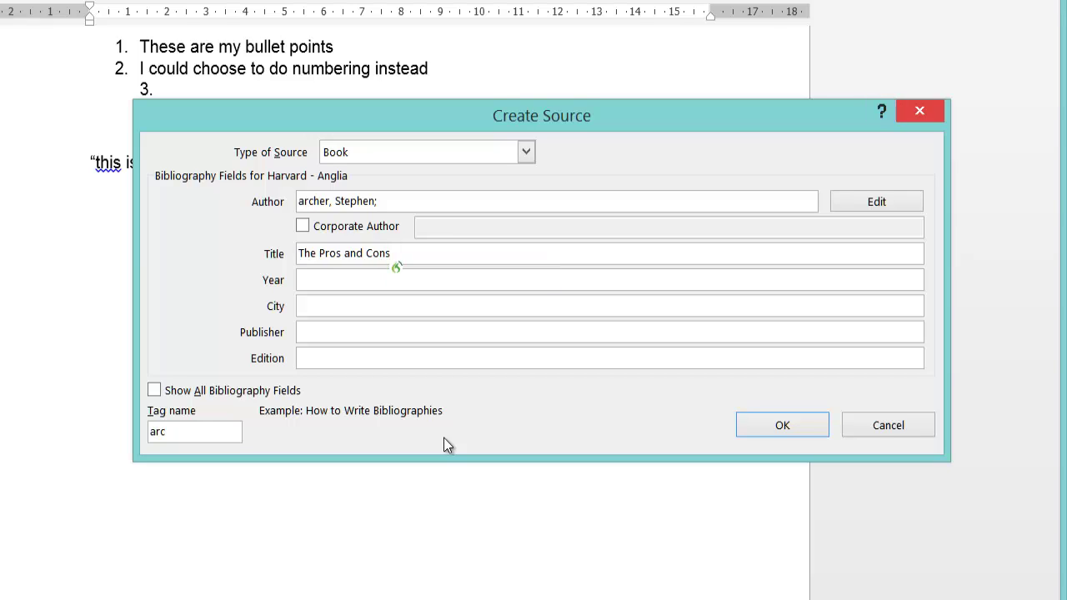
pyautogui.press('Tab')
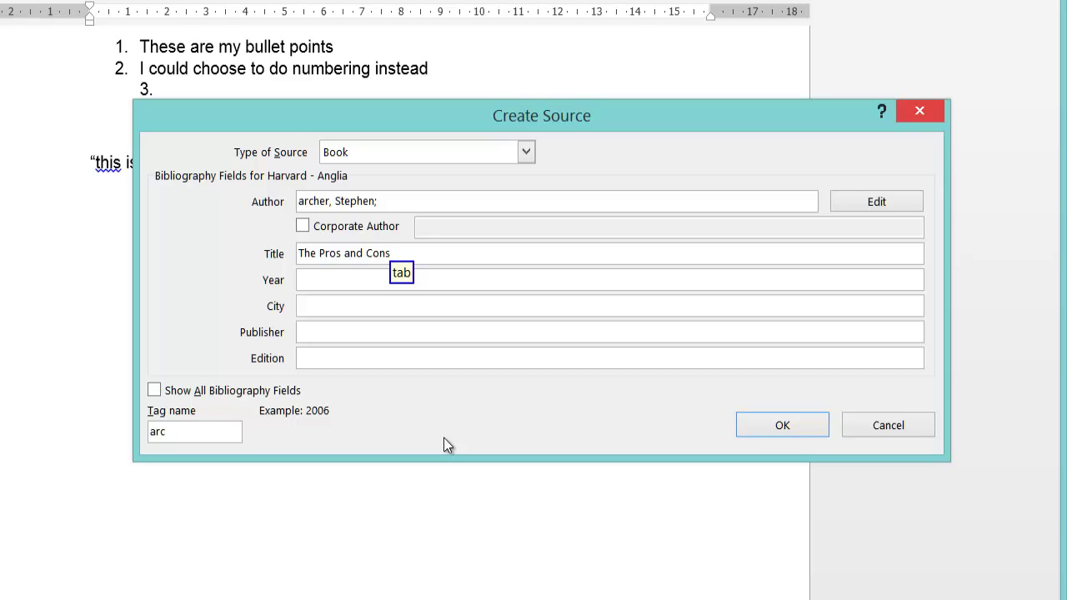
pyautogui.write('1972')
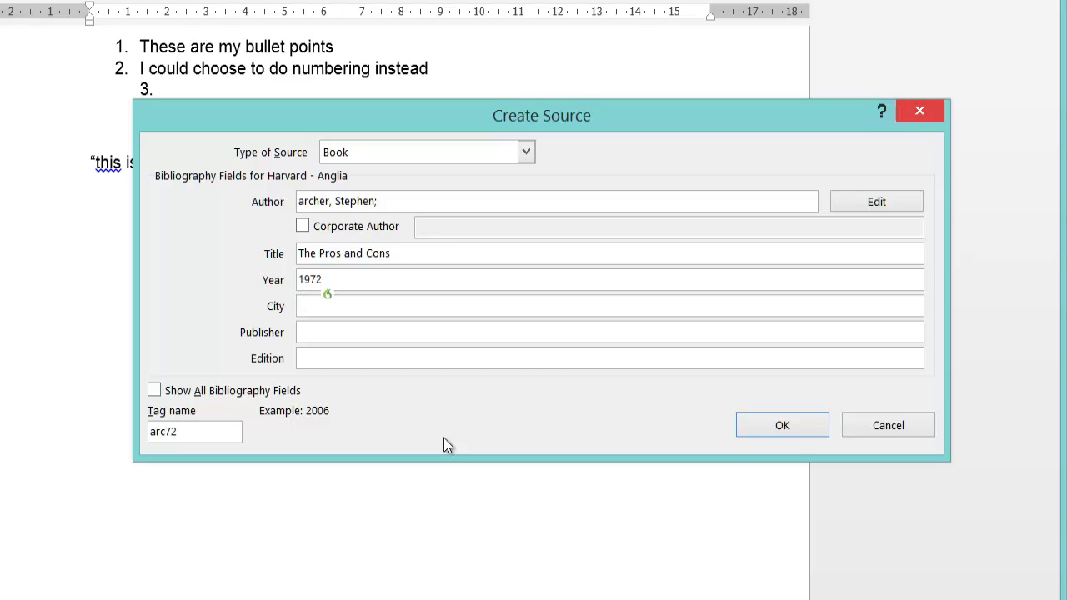
# Step: Complete the book source with city London, publisher "Tait foundation" and edition "3rd", and save it
pyautogui.press('Tab')
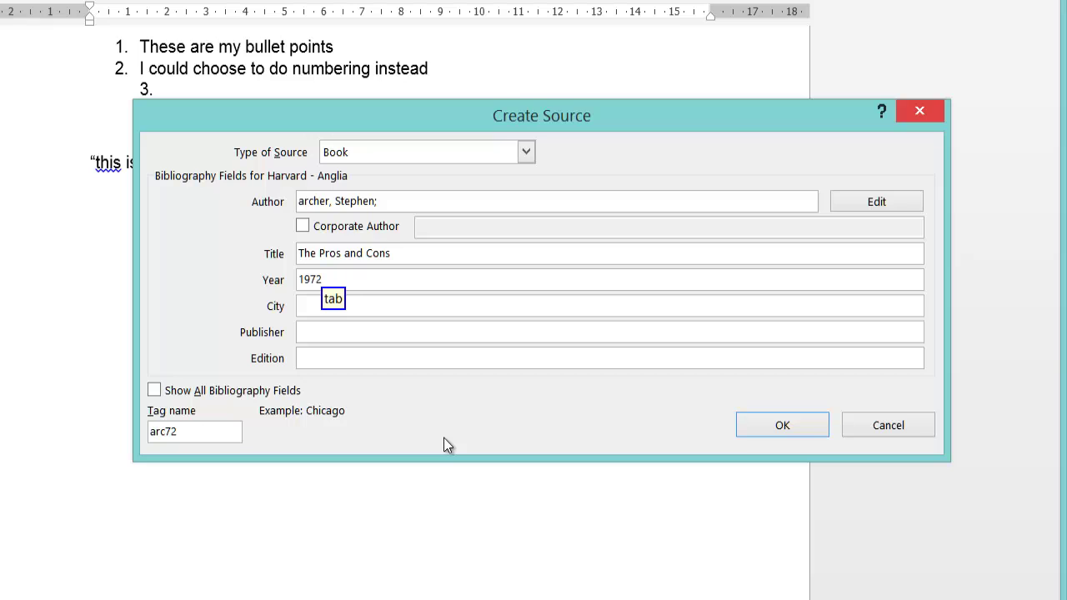
pyautogui.write('London')
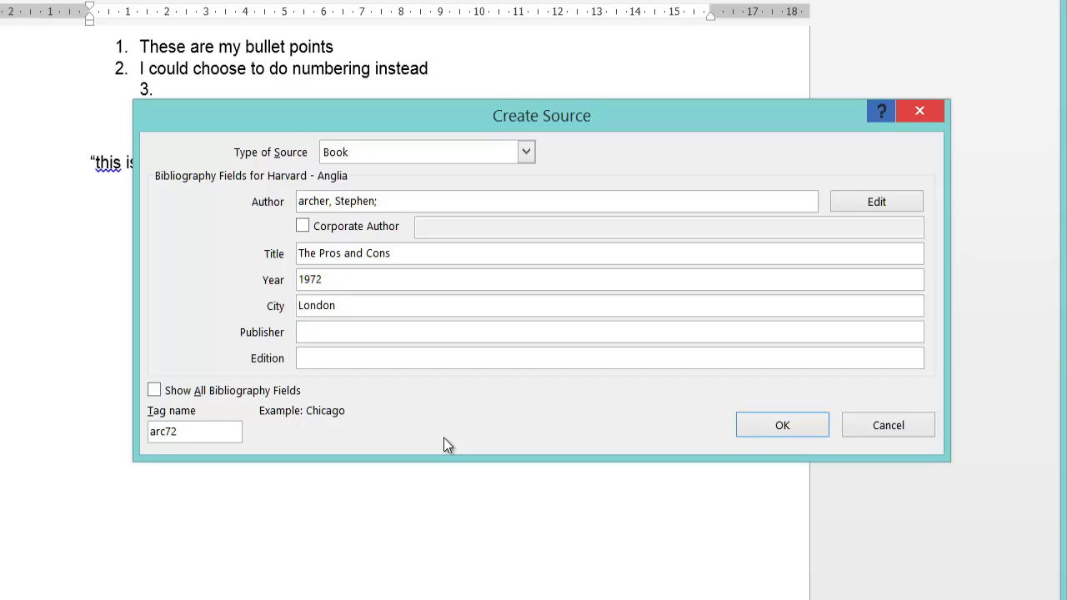
pyautogui.press('Tab')
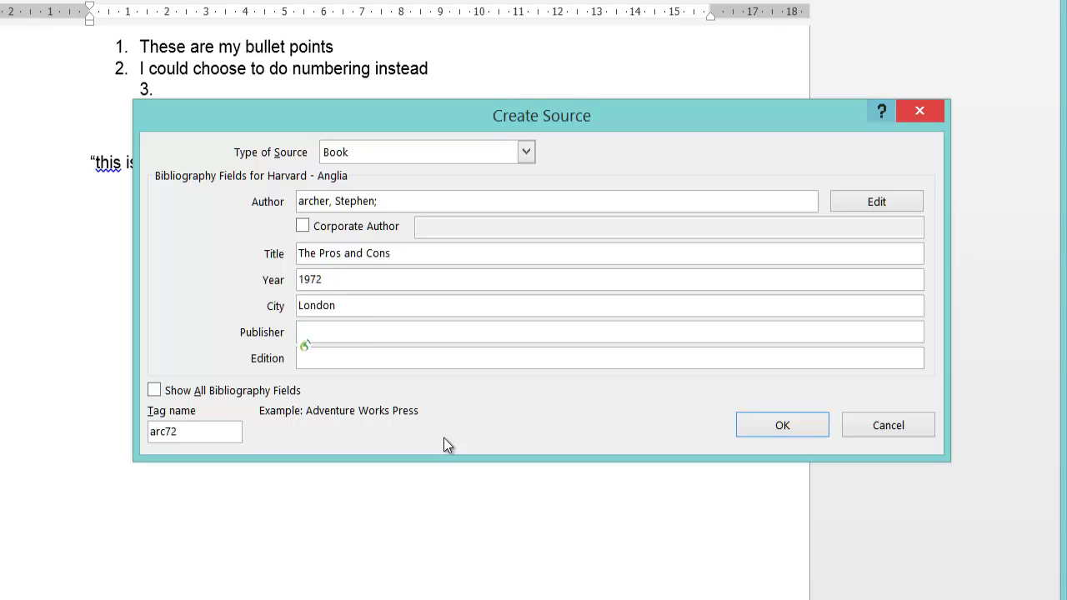
pyautogui.write('Tait foundation')
pyautogui.press('Tab')
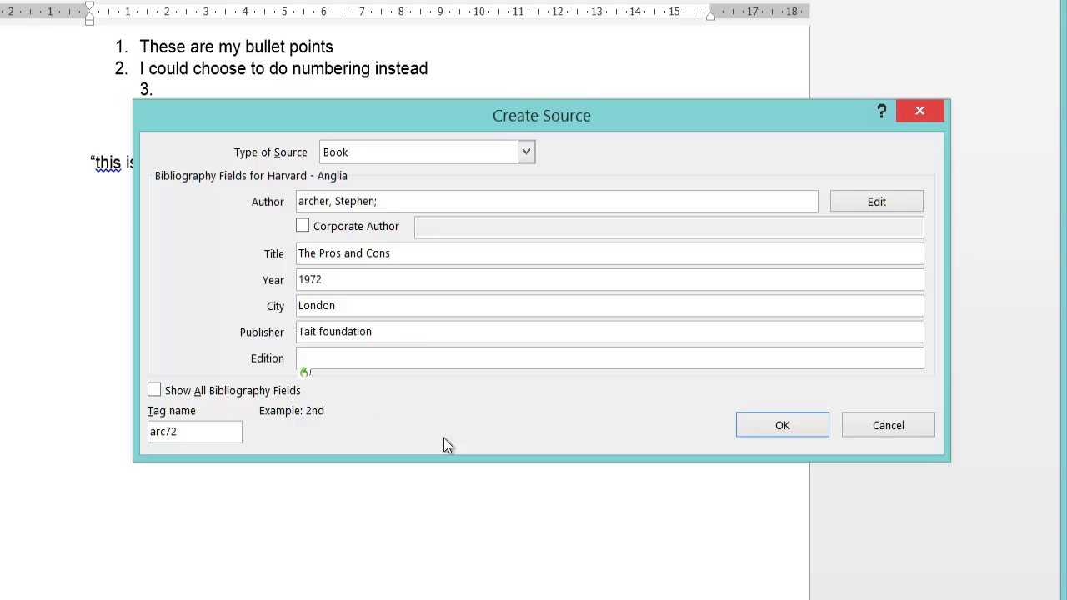
pyautogui.write('3')
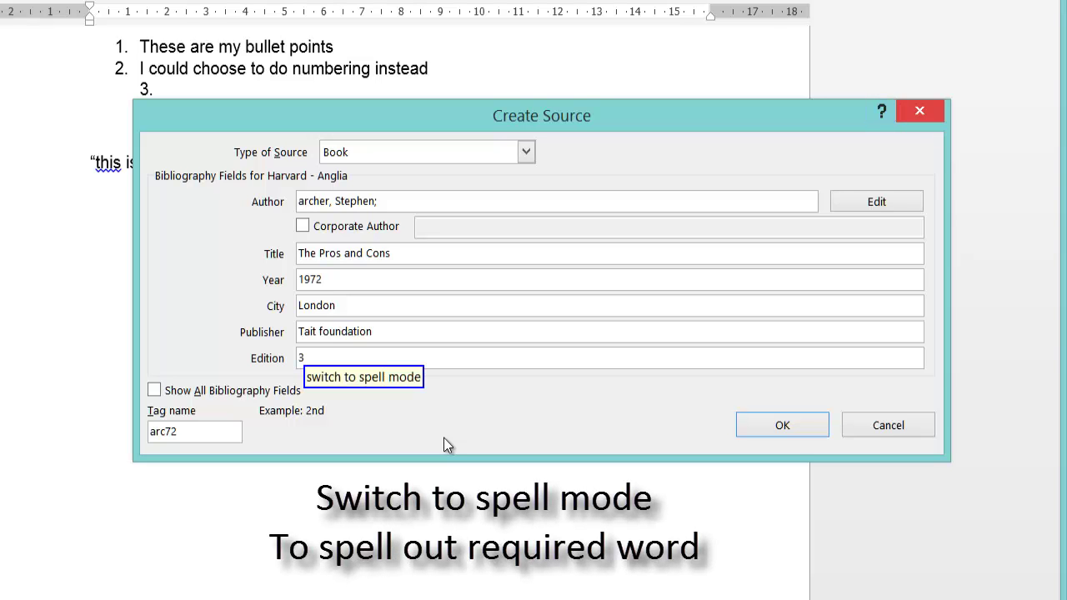
pyautogui.write('rd')
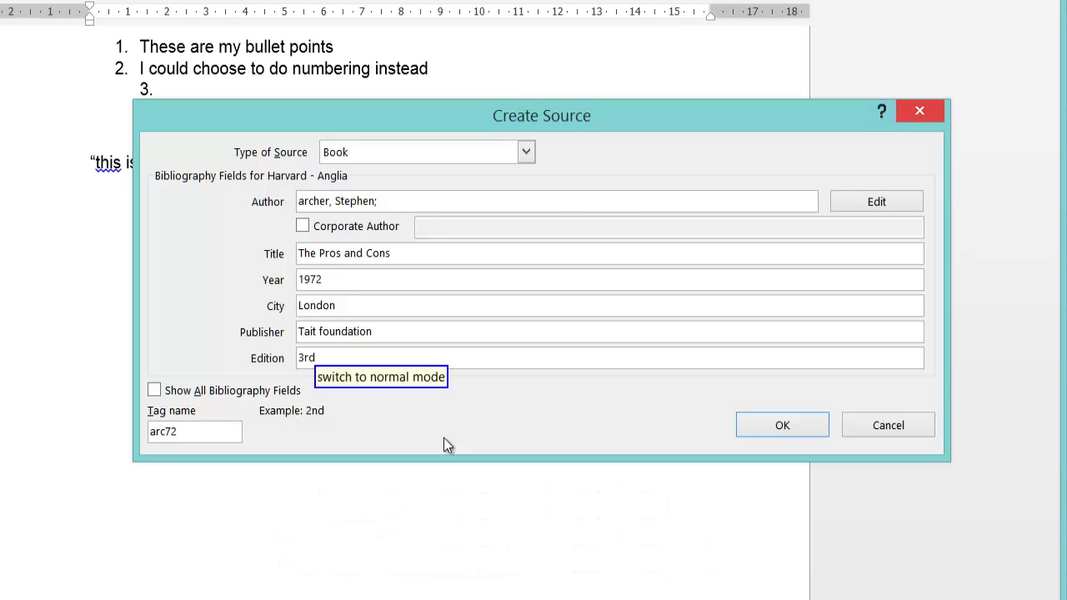
pyautogui.click(783, 425)
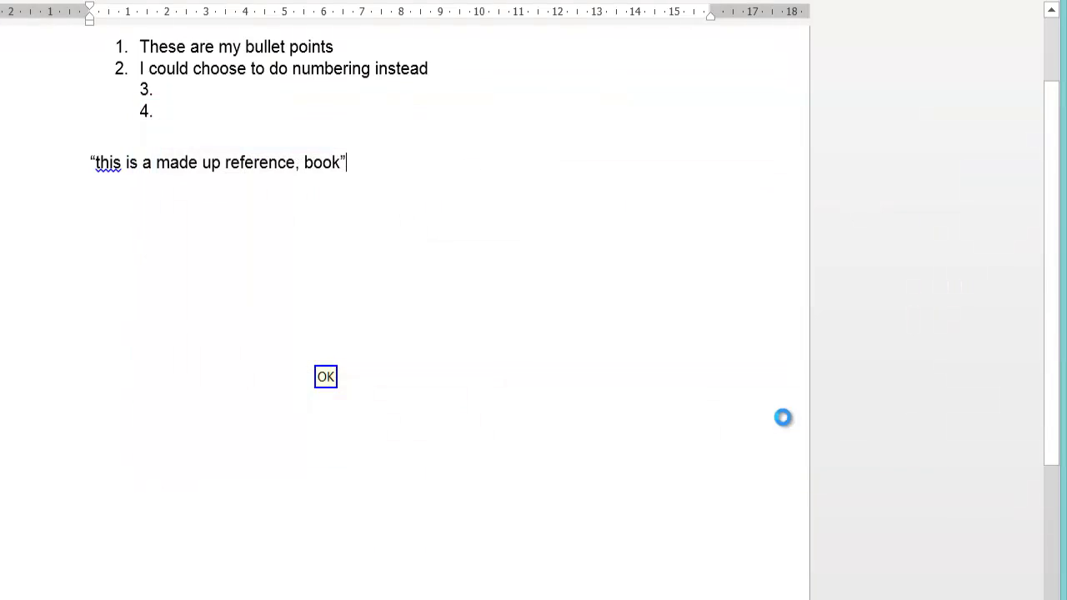